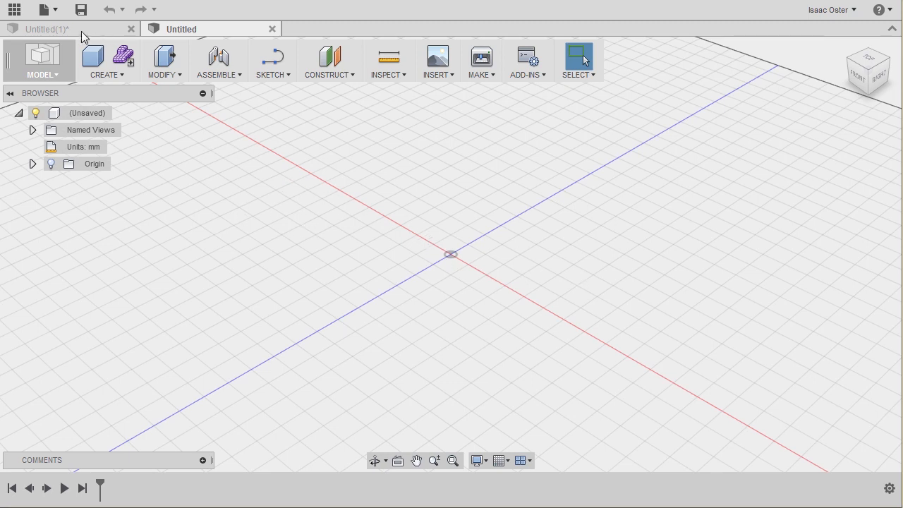
Step: Open the Ch_03_start file as a new design
left_click(56, 15)
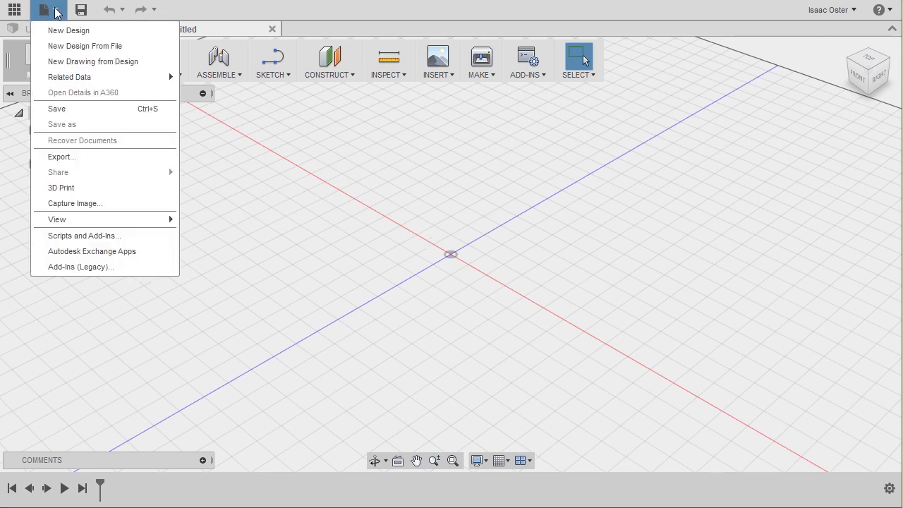
left_click(105, 47)
left_click(225, 98)
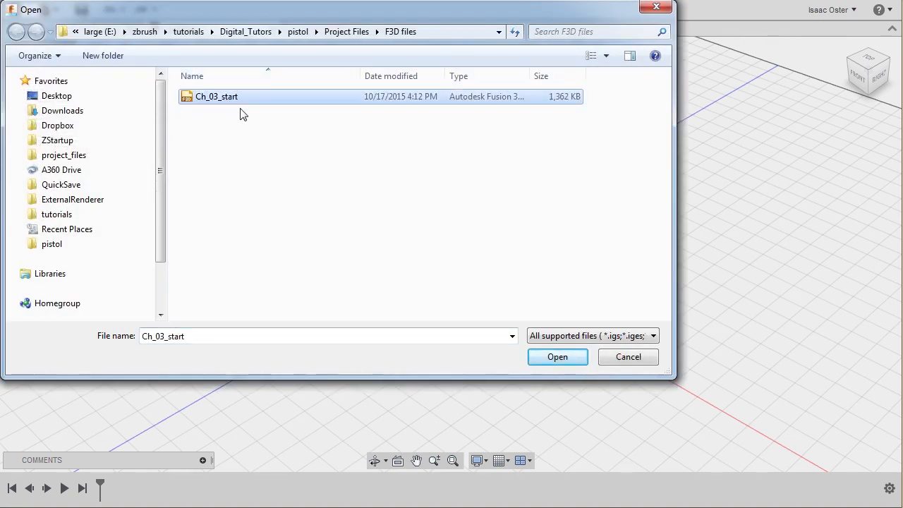
left_click(556, 357)
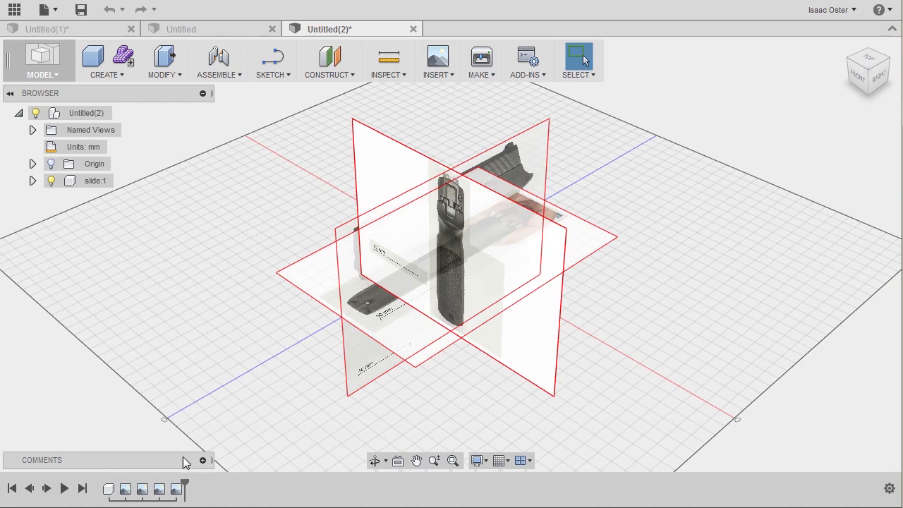
middle_click_drag(574, 402, 564, 387, "shift")
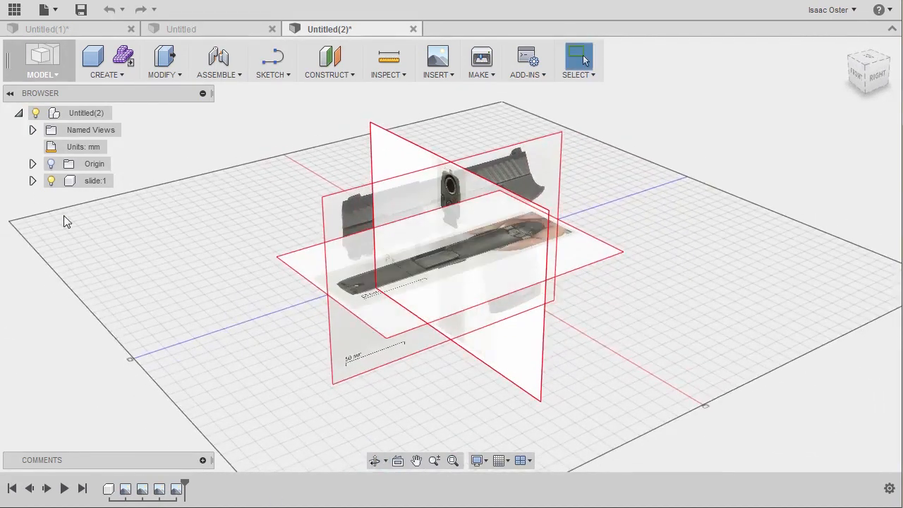
Step: Activate the slide:1 component and list its reference canvases
left_click(32, 181)
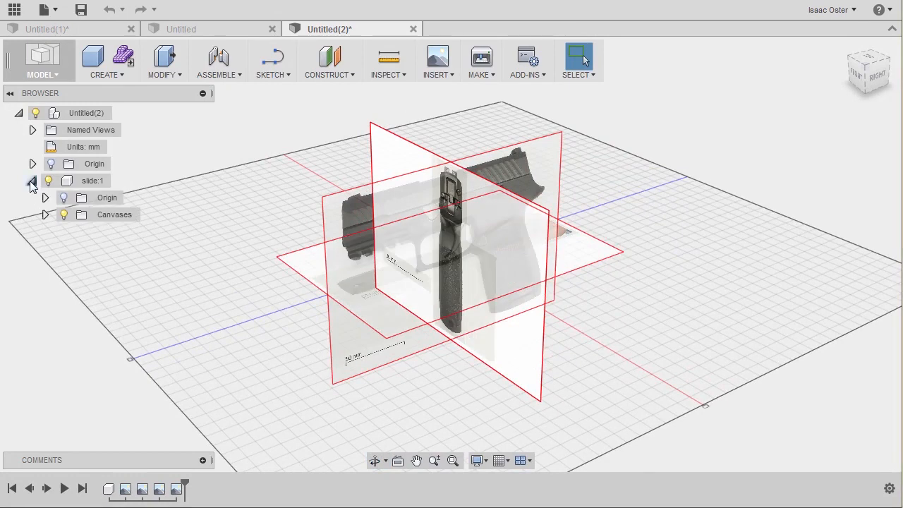
left_click(118, 182)
middle_click_drag(240, 290, 203, 281, "shift")
scroll(177, 222, "down", 1)
scroll(124, 249, "up", 2)
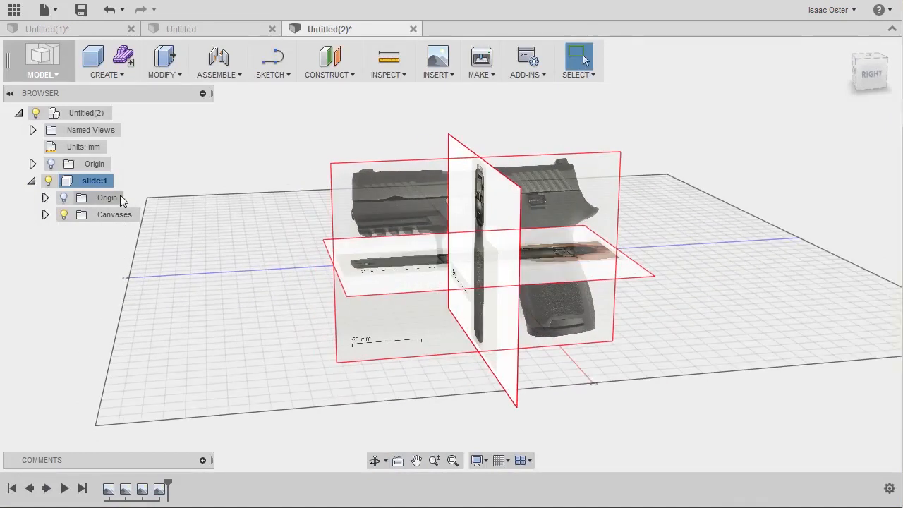
left_click(47, 214)
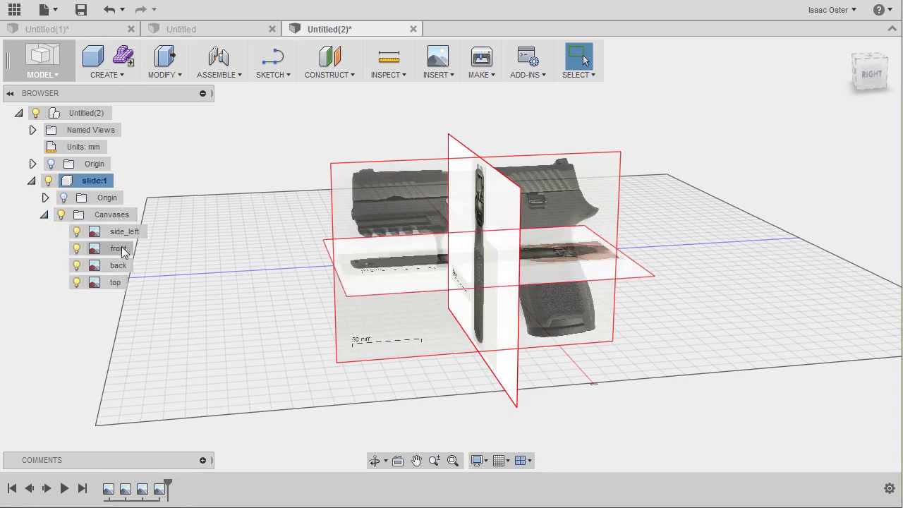
middle_click_drag(247, 271, 278, 256, "shift")
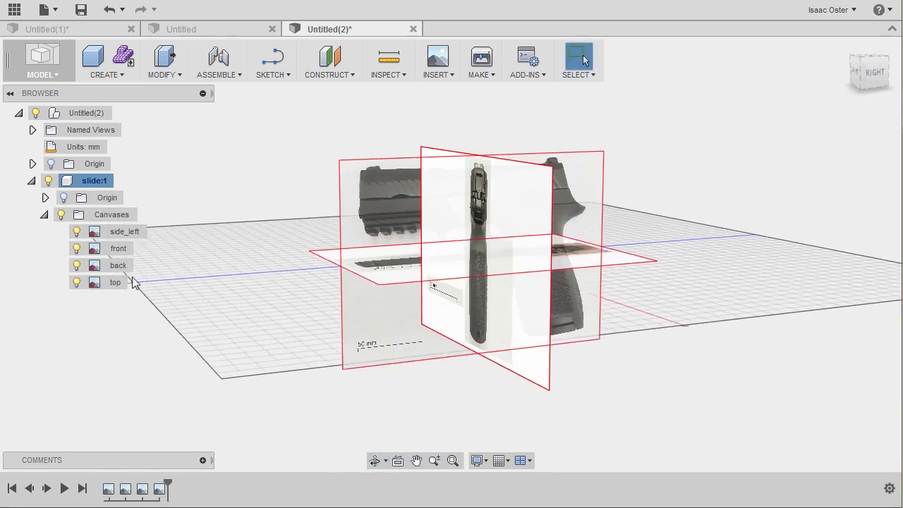
Step: Hide the top, back and front canvases of the slide component, leaving only side_left shown
left_click(76, 282)
left_click(77, 265)
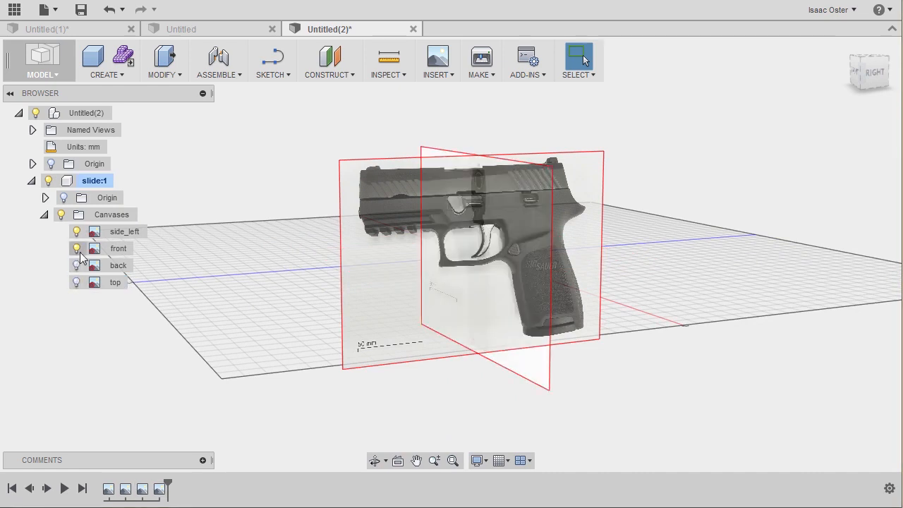
left_click(76, 248)
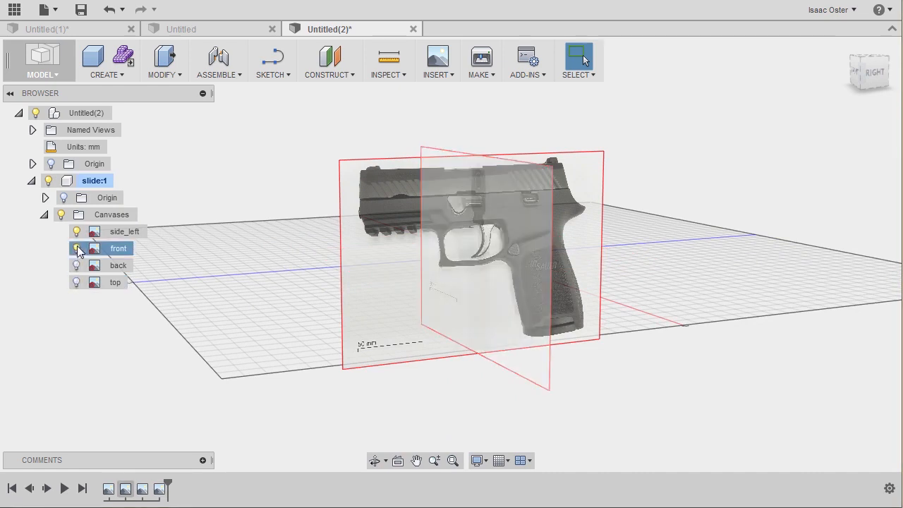
Step: Start a new sketch on the origin plane parallel to the side_left canvas
left_click(874, 73)
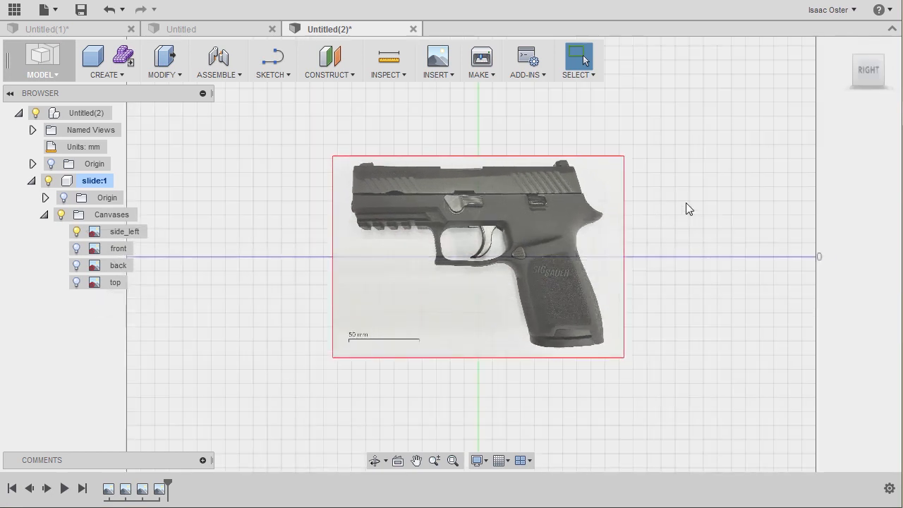
scroll(670, 208, "up", 5)
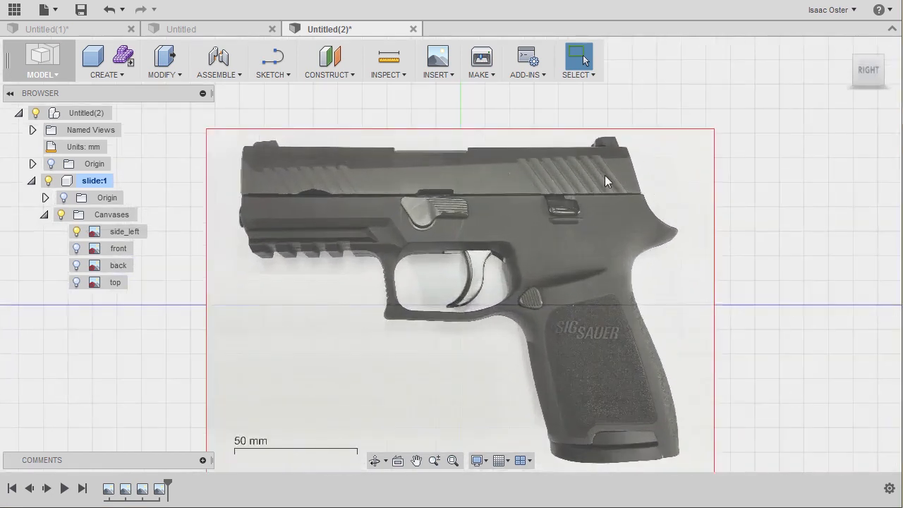
scroll(513, 145, "up", 1)
middle_click_drag(488, 134, 512, 160)
scroll(353, 174, "up", 1)
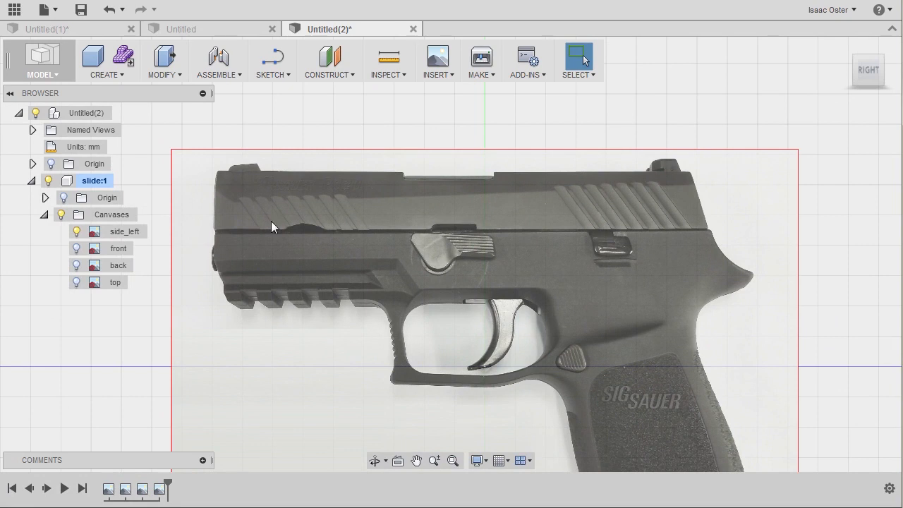
left_click(274, 73)
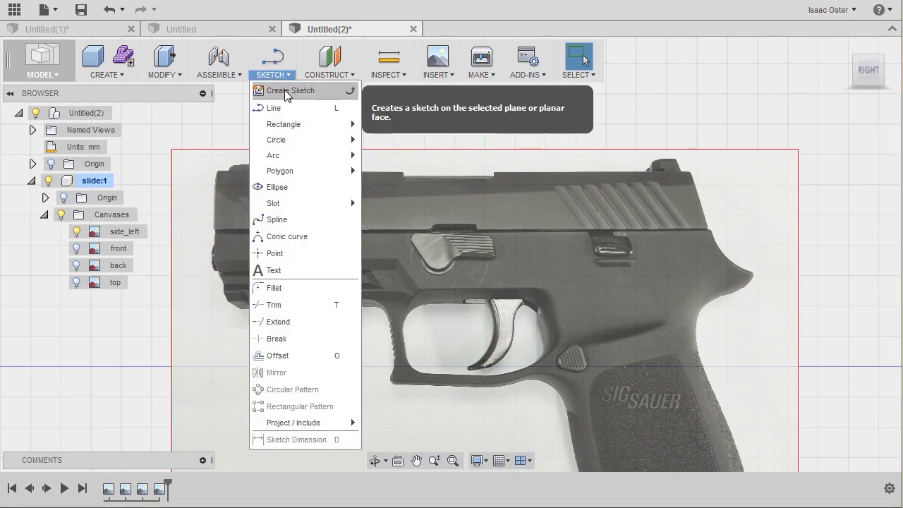
left_click(289, 91)
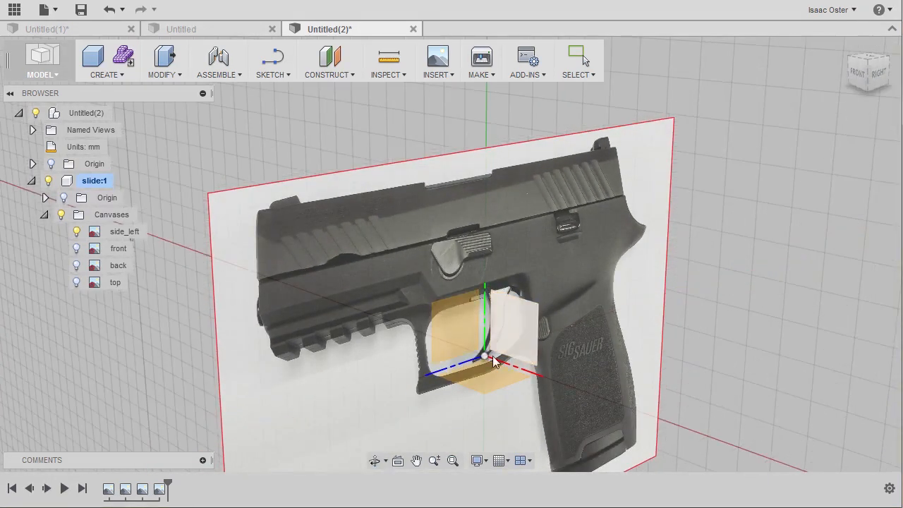
left_click(456, 324)
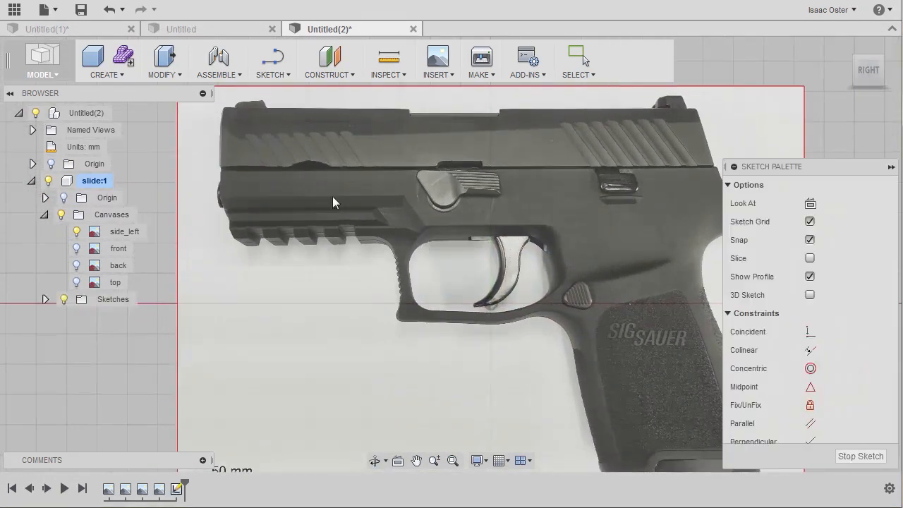
Step: With the Line tool, draw a vertical line about 20 mm long down the front end of the slide
left_click(280, 75)
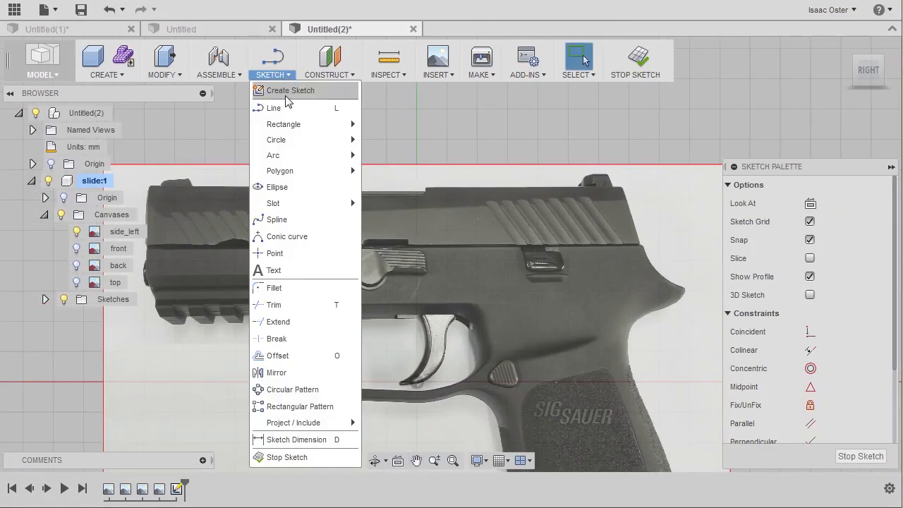
left_click(280, 109)
scroll(253, 175, "up", 3)
scroll(299, 207, "up", 2)
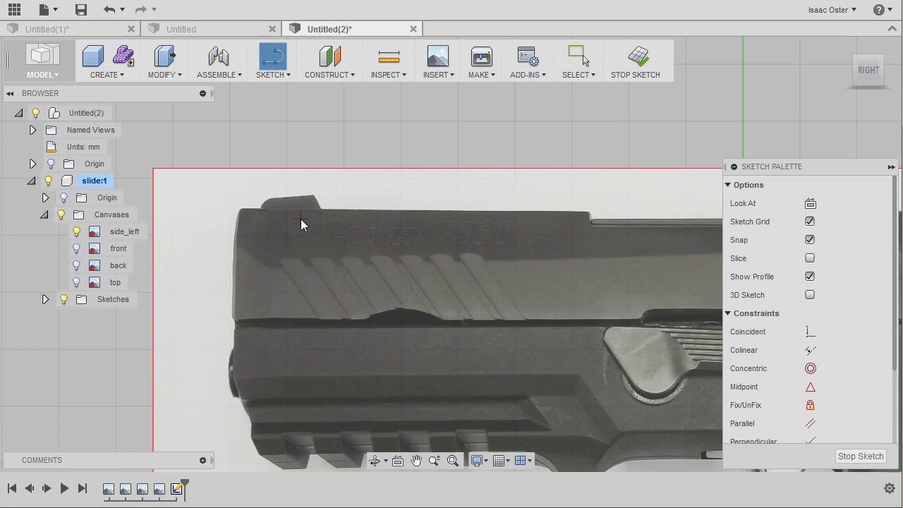
left_click(239, 208)
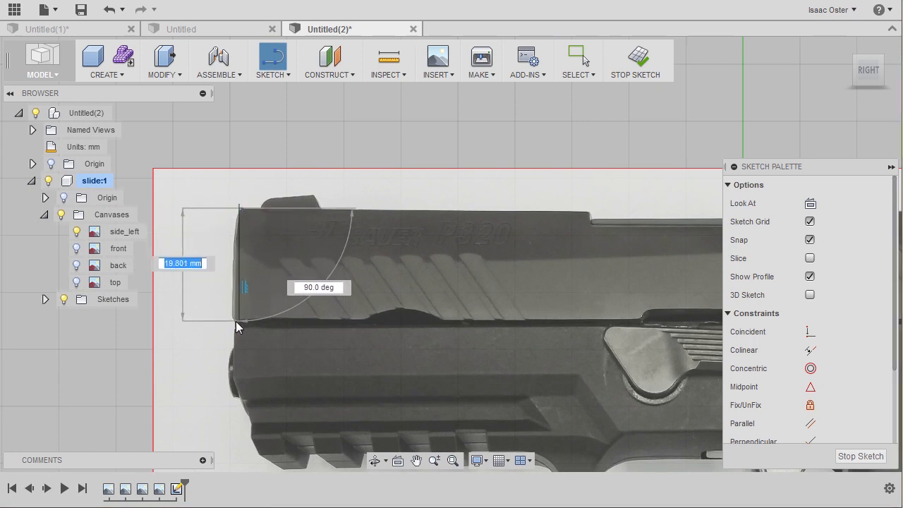
left_click(235, 320)
Step: Continue with a horizontal line about 162 mm long along the slide's lower edge and a slanted line up its rear end
middle_click_drag(512, 357, 311, 365)
middle_click_drag(532, 373, 317, 373)
middle_click_drag(557, 375, 437, 366)
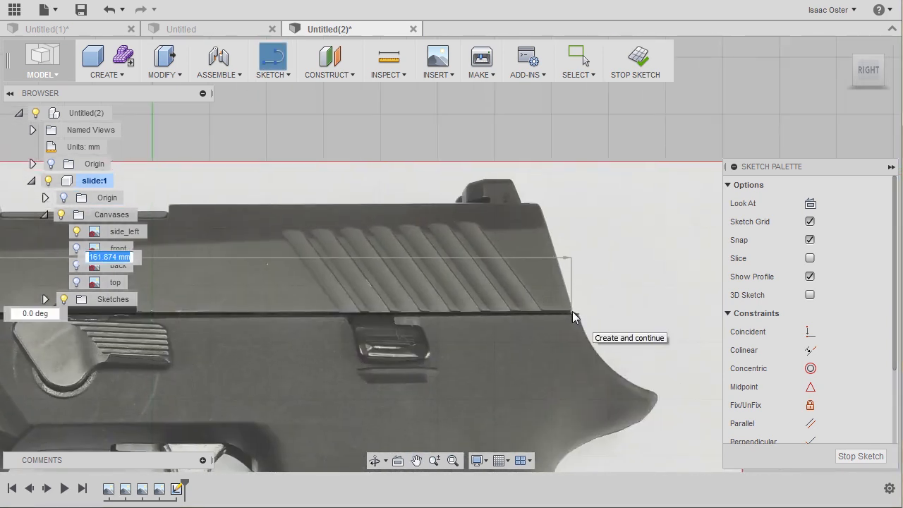
left_click(572, 314)
left_click(537, 202)
Step: Close the slide profile with a horizontal line along its upper edge back to the starting point and end the Line command
middle_click_drag(261, 167, 550, 219)
middle_click_drag(316, 303, 348, 259)
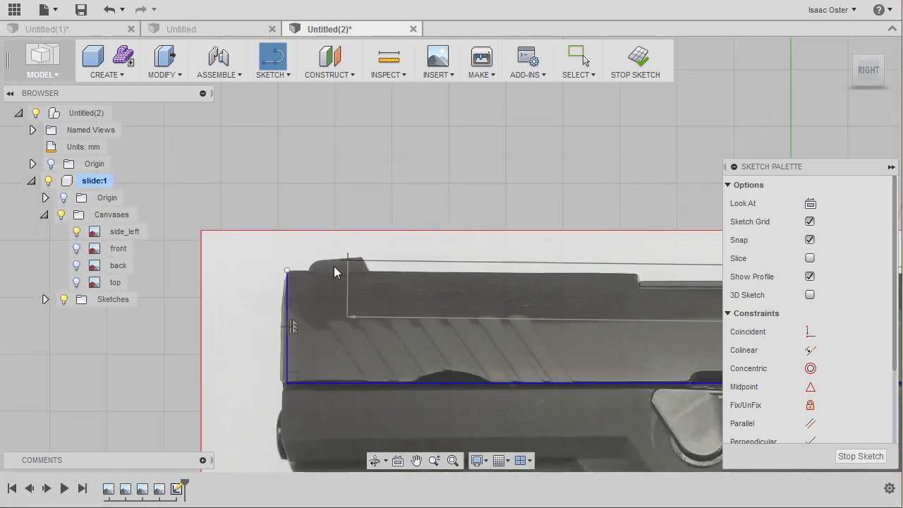
left_click(287, 270)
middle_click_drag(287, 245, 289, 218)
right_click(288, 216)
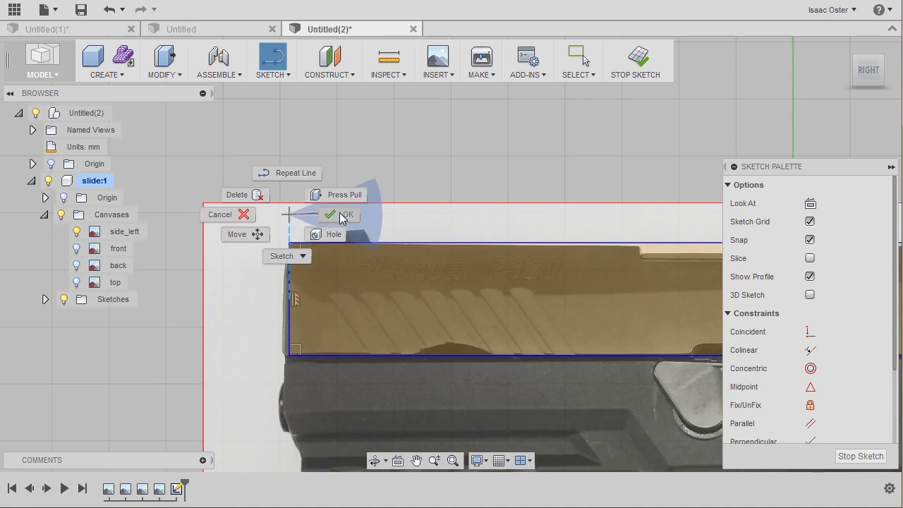
left_click(343, 216)
Step: Move the profile's vertical front line outward to match the front edge of the slide in the side_left image
middle_click_drag(457, 186, 373, 155)
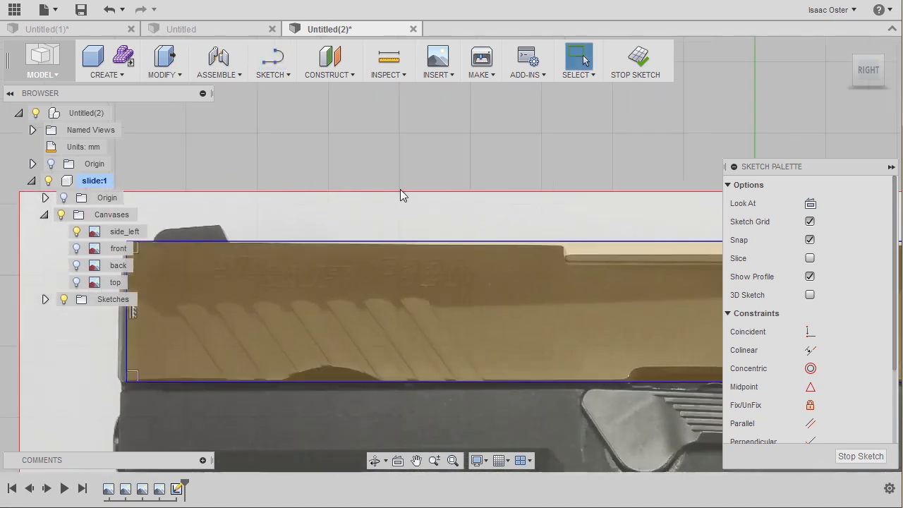
scroll(347, 213, "down", 3)
middle_click_drag(472, 191, 258, 186)
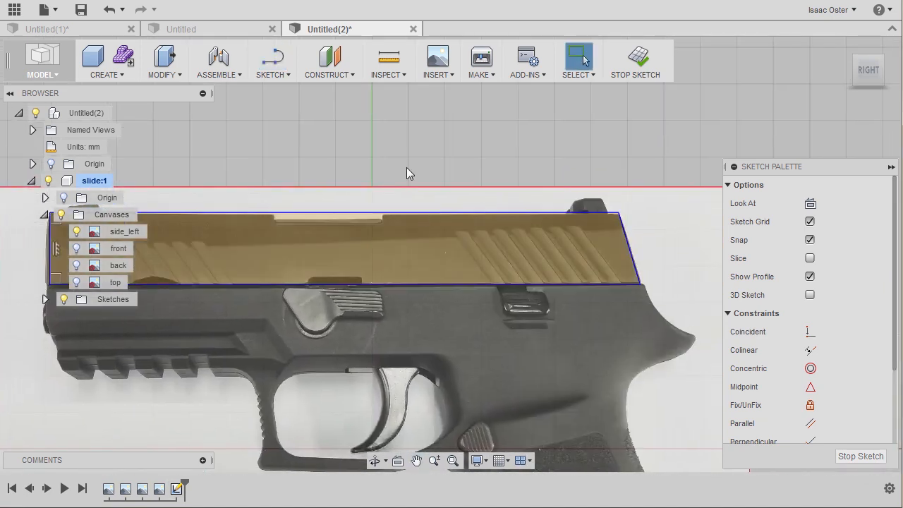
middle_click_drag(397, 169, 514, 164)
scroll(204, 211, "up", 4)
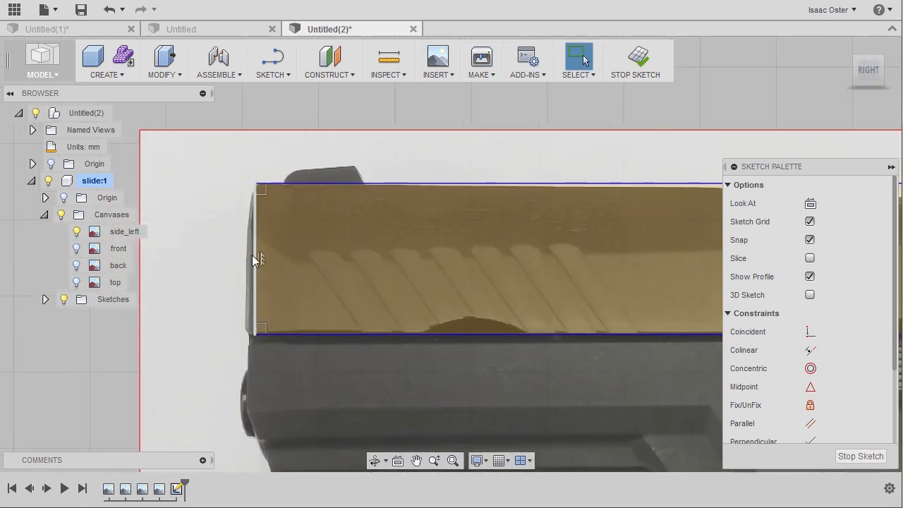
scroll(252, 255, "up", 2)
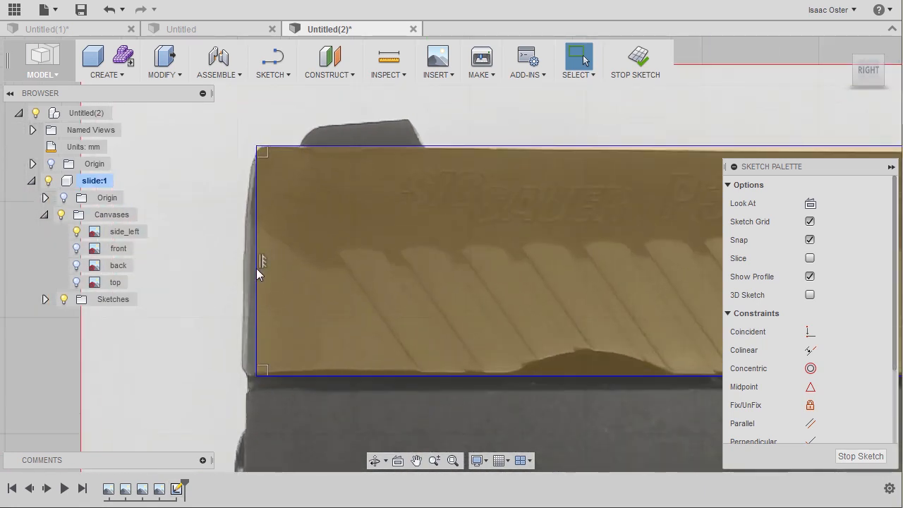
left_click_drag(256, 268, 248, 269)
Step: Check the adjusted profile against the side image and finish the sketch
scroll(206, 233, "down", 1)
scroll(179, 213, "down", 3)
middle_click_drag(570, 177, 477, 162)
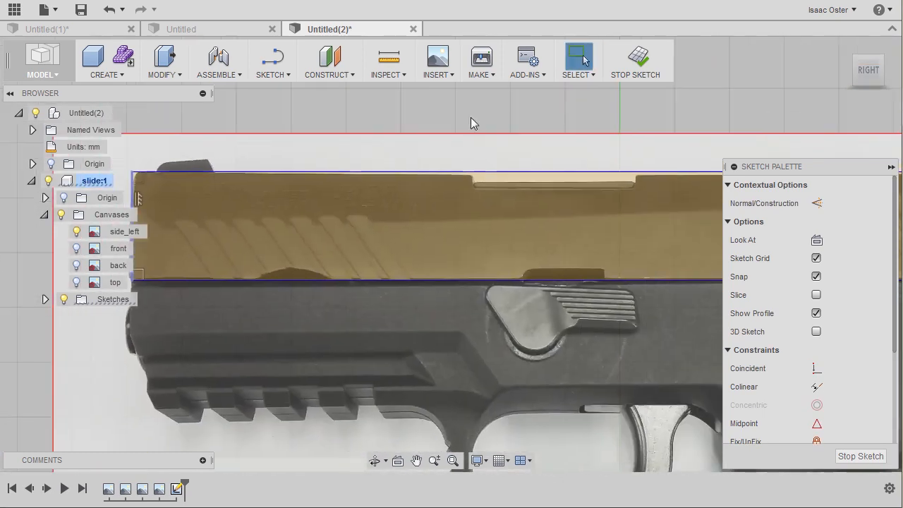
middle_click_drag(400, 113, 367, 117)
scroll(367, 117, "down", 1)
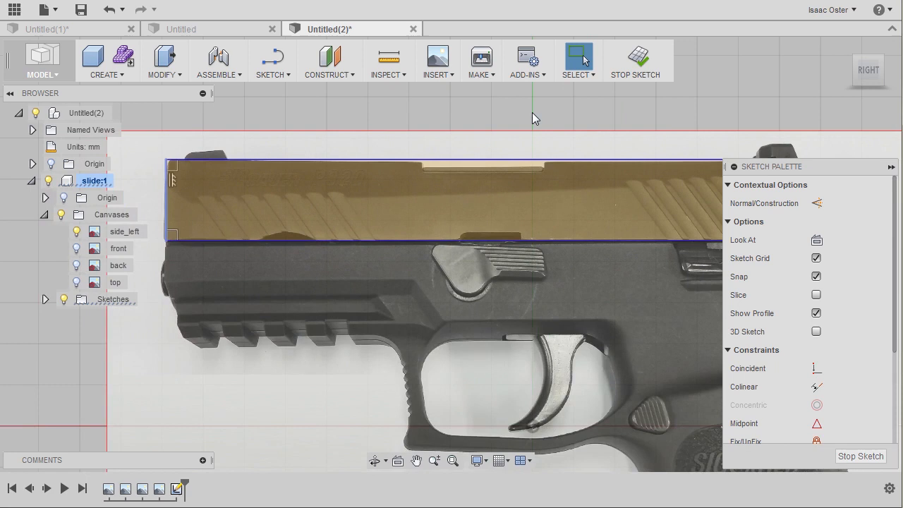
left_click(643, 60)
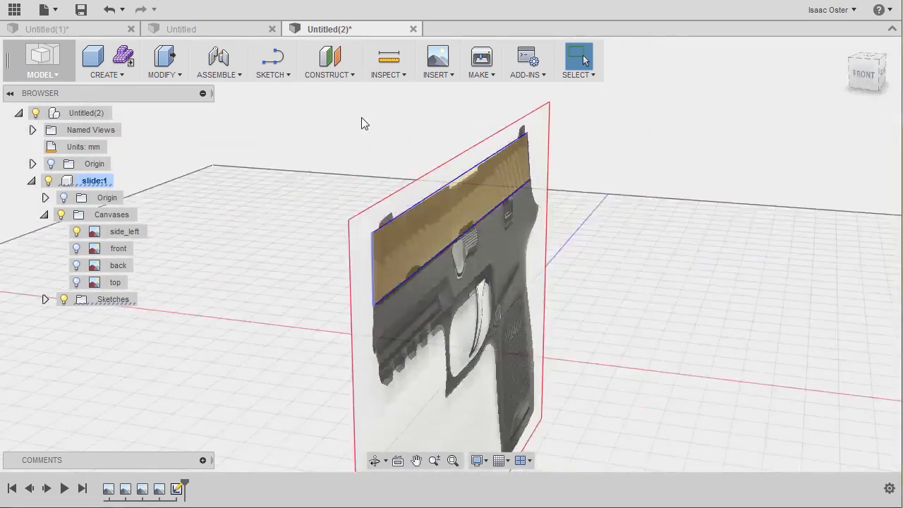
Step: Show the front canvas and hide the side_left canvas
middle_click_drag(405, 133, 445, 162, "shift")
middle_click_drag(366, 147, 384, 156, "shift")
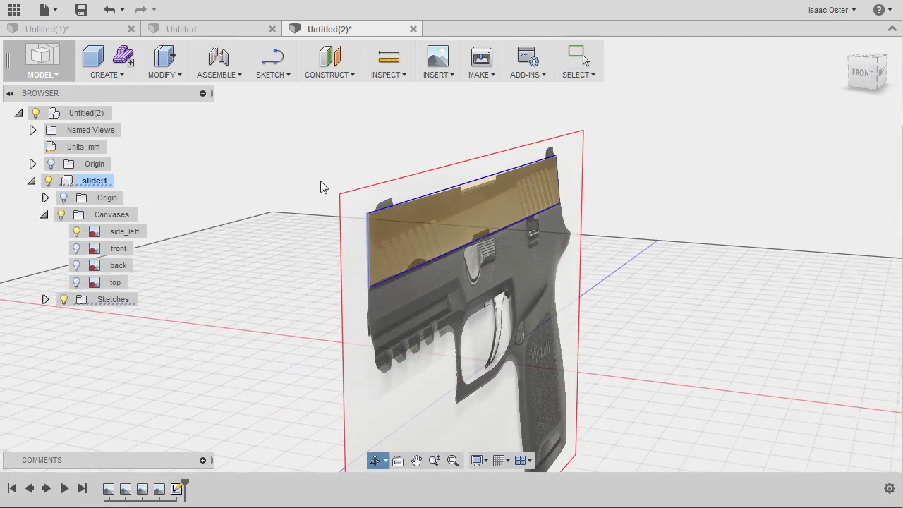
left_click(77, 248)
middle_click_drag(78, 250, 202, 210, "shift")
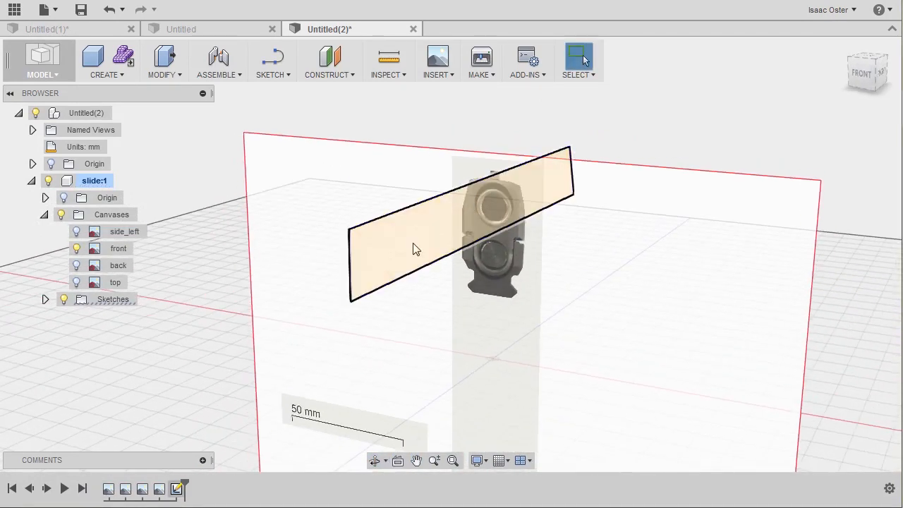
Step: View the slide profile against the image from the front and open the front canvas for editing
middle_click_drag(543, 207, 566, 190, "shift")
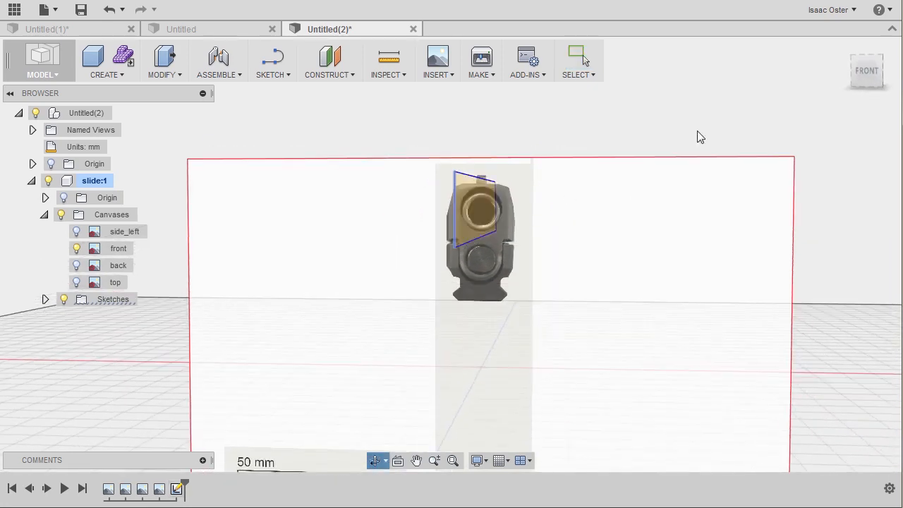
left_click(857, 73)
scroll(505, 189, "up", 5)
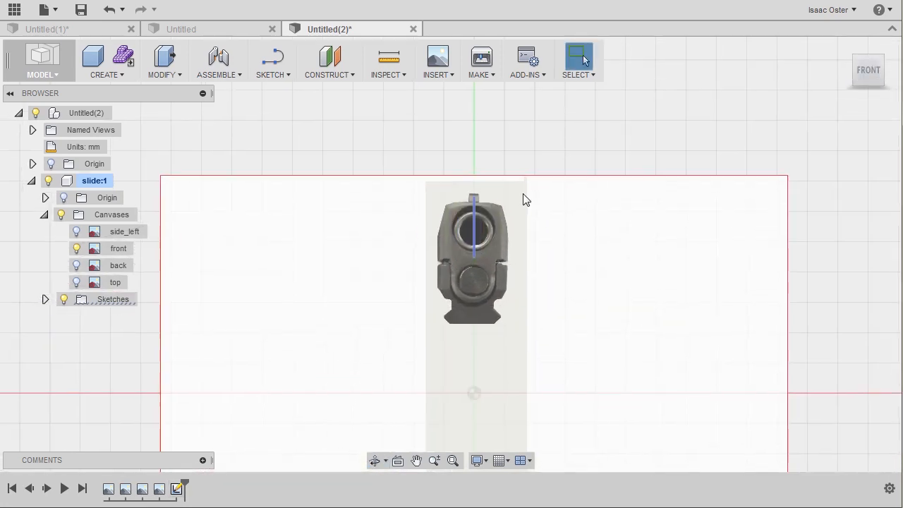
scroll(504, 201, "up", 3)
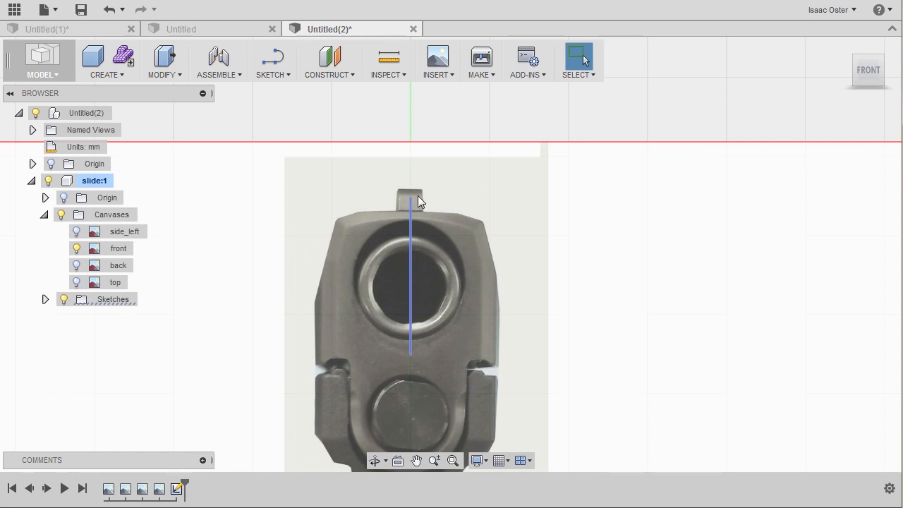
right_click(480, 256)
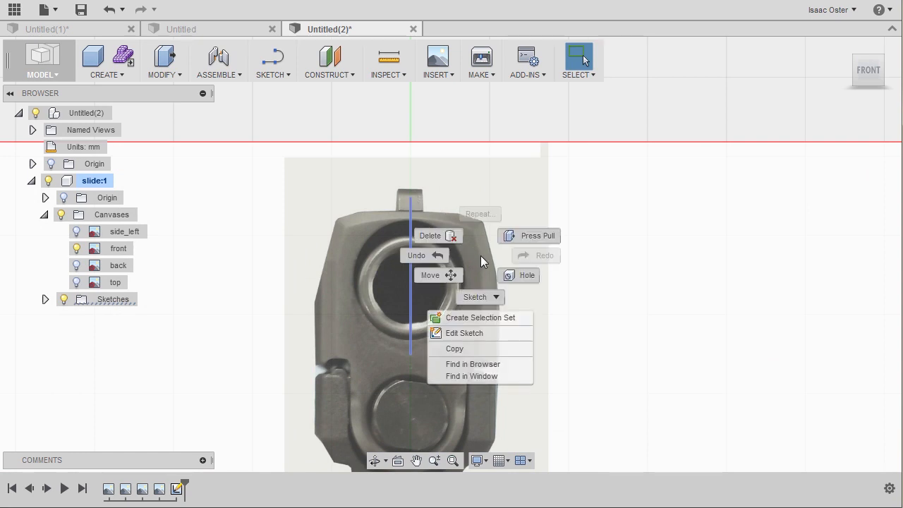
right_click(111, 247)
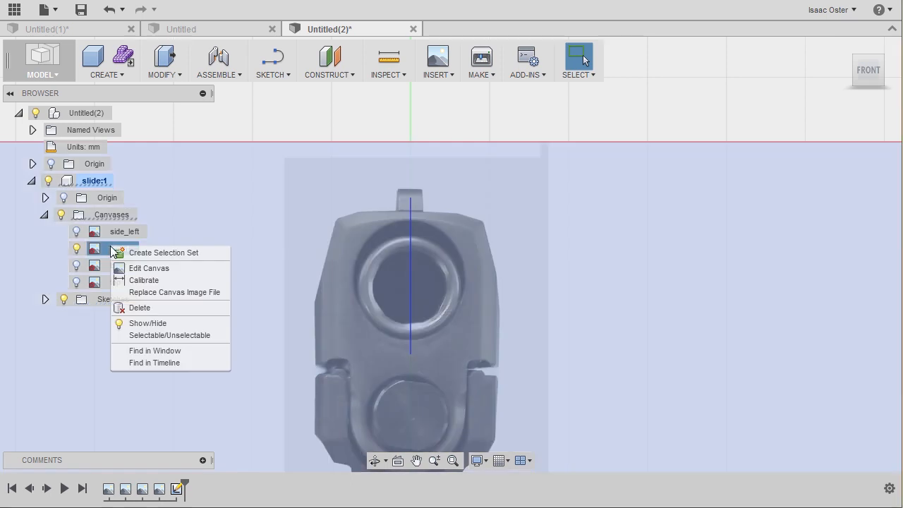
left_click(156, 271)
Step: Shift the front canvas vertically with a Y Distance of 2 mm to align its slide with the sketched profile
scroll(520, 294, "down", 4)
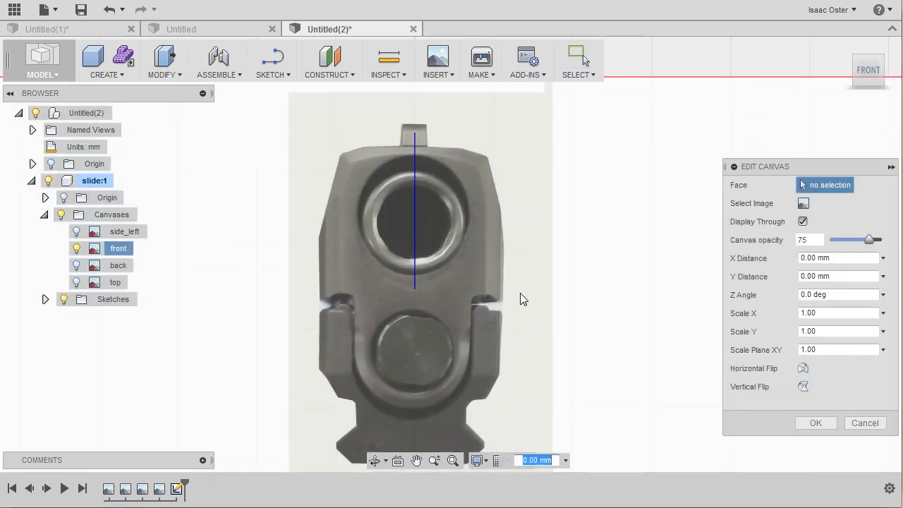
middle_click_drag(492, 346, 451, 315)
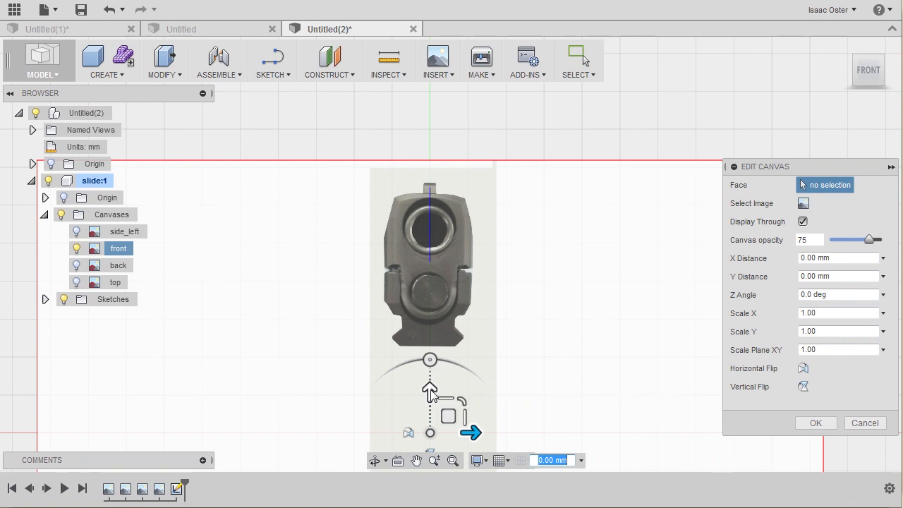
scroll(472, 282, "down", 1)
middle_click_drag(469, 290, 468, 264)
scroll(468, 320, "up", 3)
mouse_move(443, 359)
left_mouse_down()
mouse_move(442, 340)
mouse_move(443, 362)
left_mouse_up()
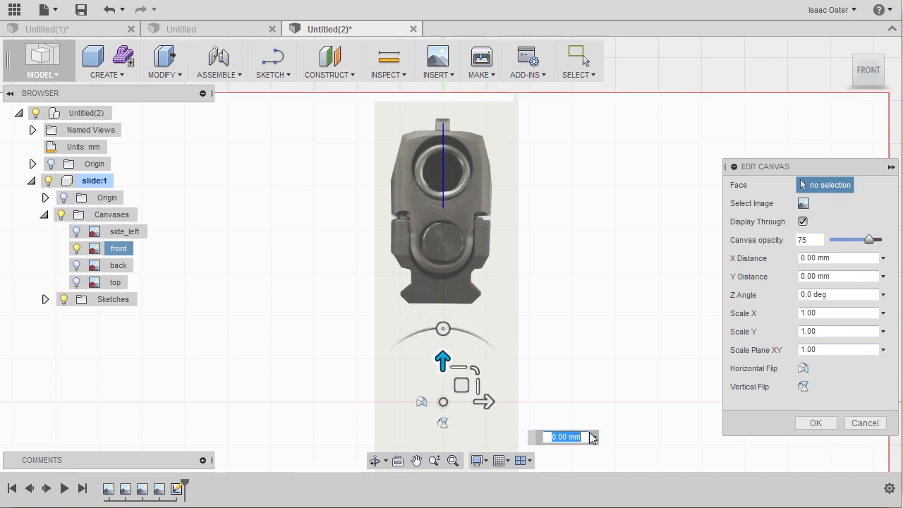
scroll(497, 319, "up", 2)
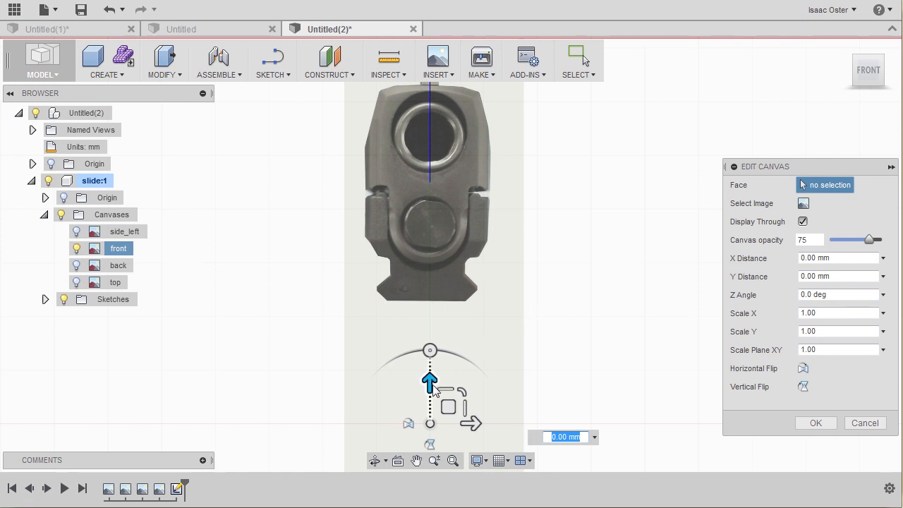
middle_click_drag(515, 277, 513, 316)
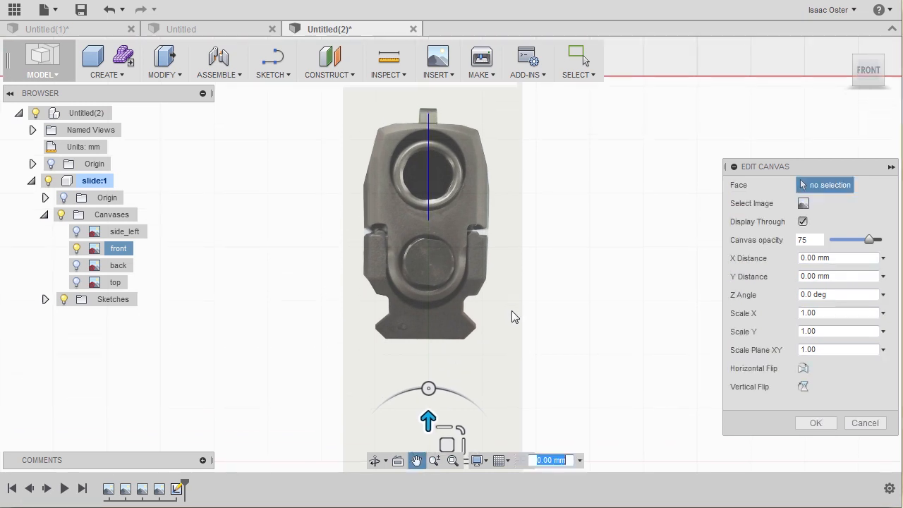
left_click(428, 421)
mouse_move(426, 404)
left_mouse_down()
mouse_move(428, 385)
mouse_move(428, 404)
mouse_move(431, 392)
left_mouse_up()
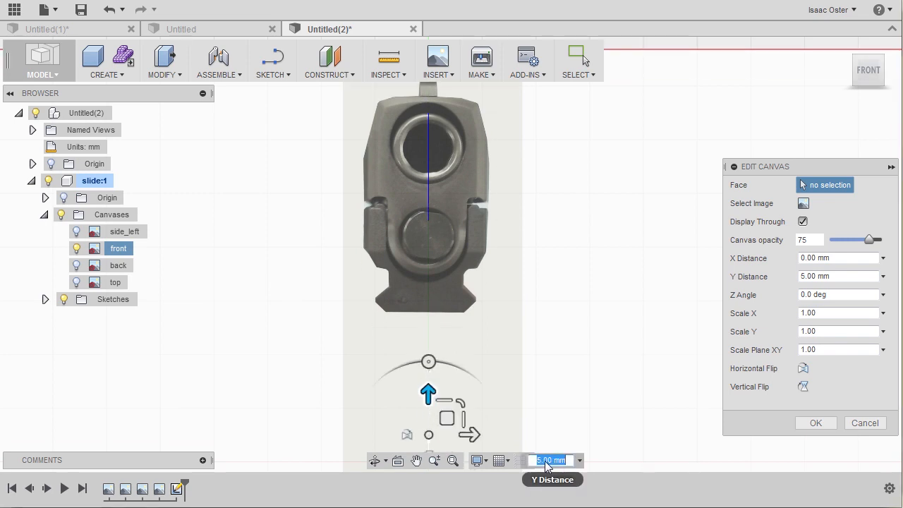
left_click_drag(538, 460, 543, 460)
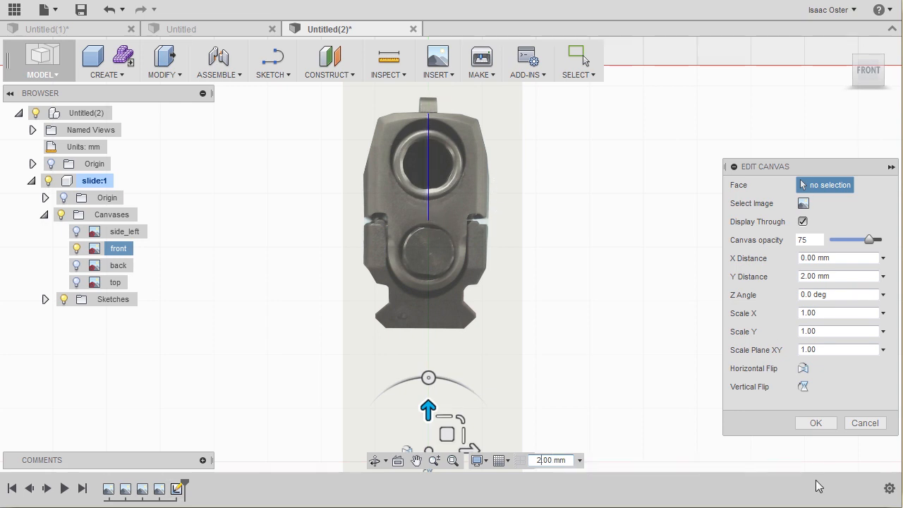
left_click(816, 425)
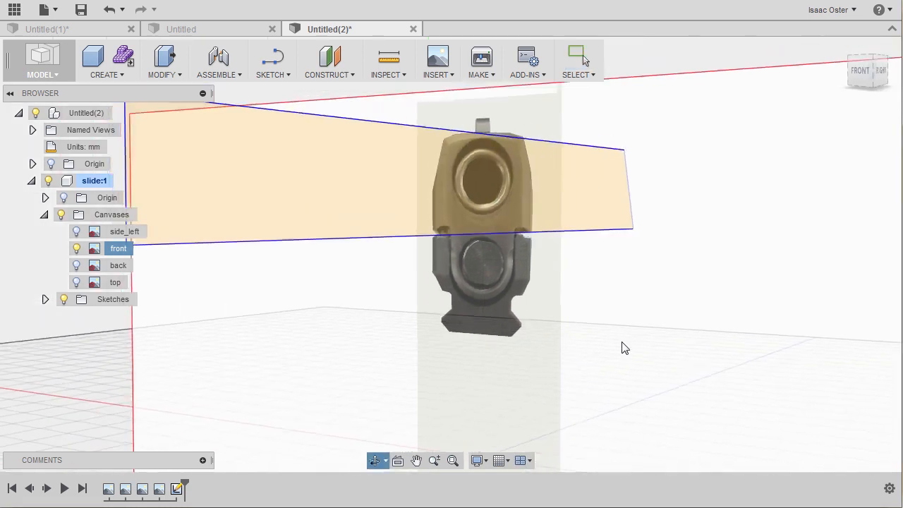
Step: Start a Press Pull extrusion of the slide profile as a new body with the direction set to Symmetric
right_click(612, 227)
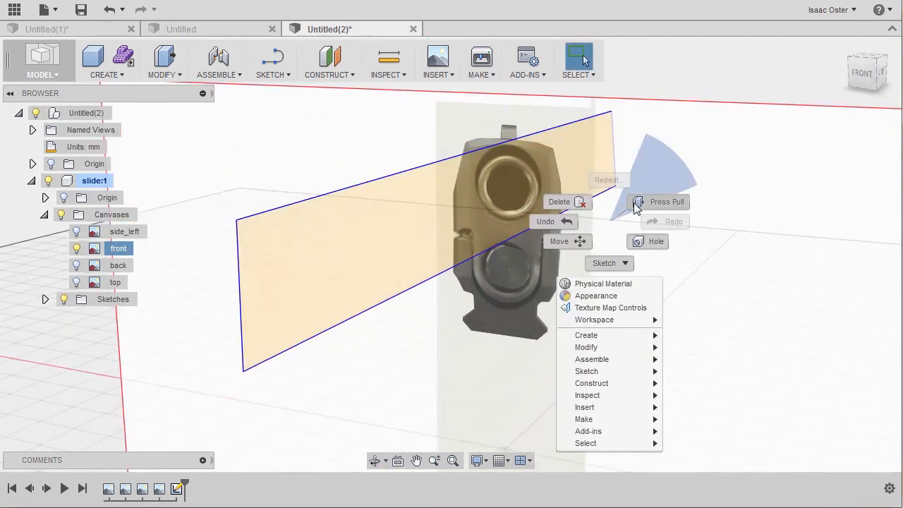
left_click(177, 72)
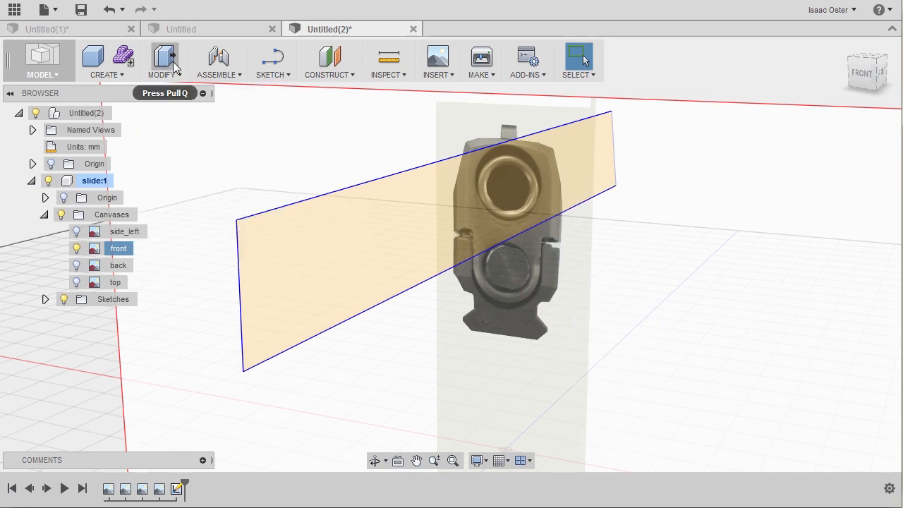
left_click(176, 67)
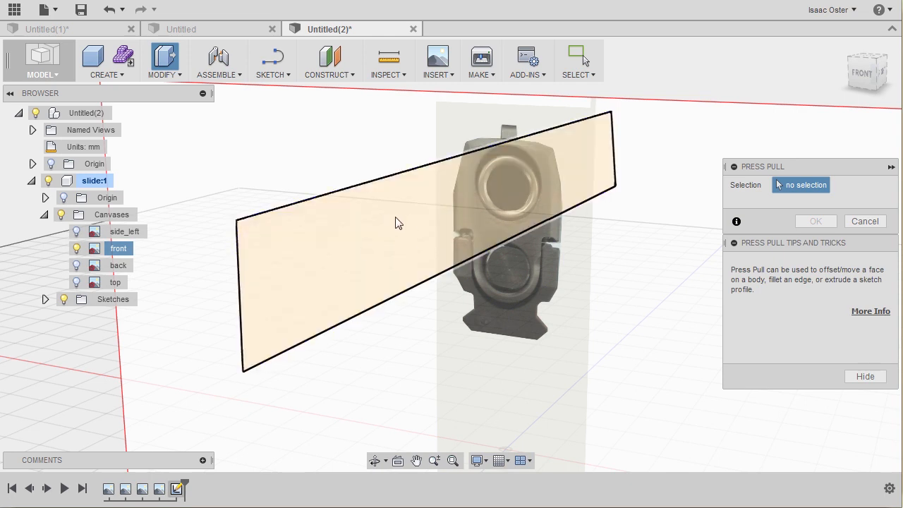
left_click(437, 209)
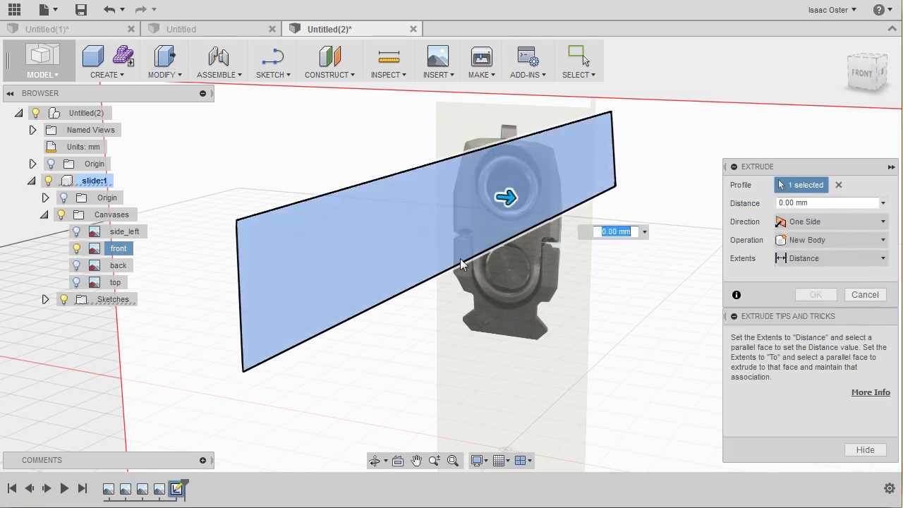
middle_click_drag(556, 215, 499, 202, "shift")
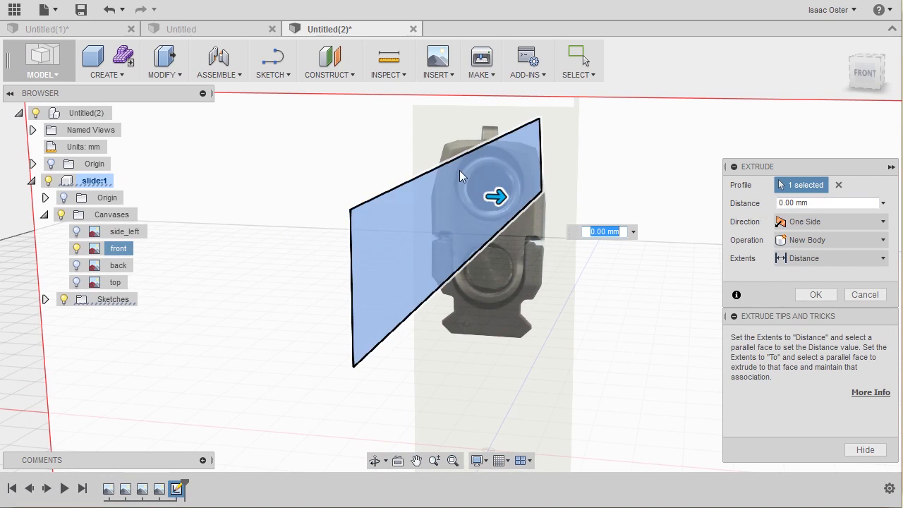
left_click(790, 222)
left_click(809, 271)
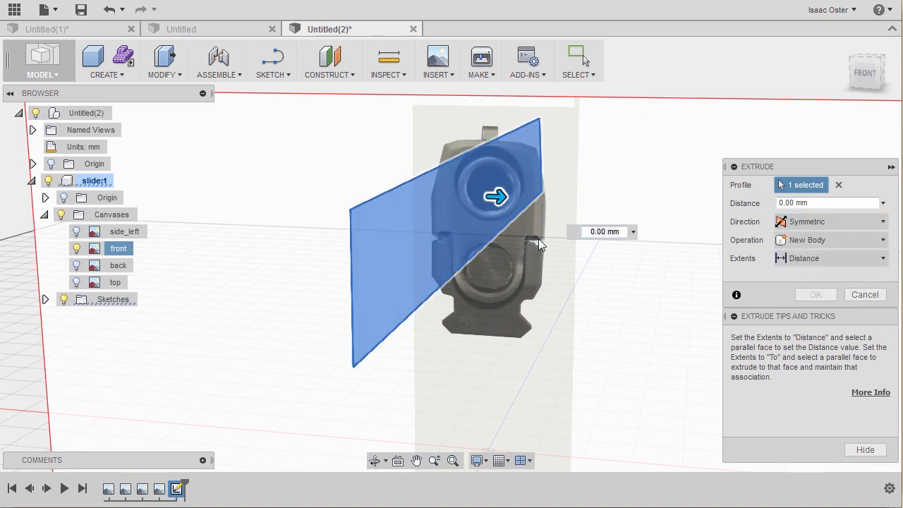
Step: Set the symmetric extrusion distance to 11 mm to match the slide's width in the front image and confirm
left_click_drag(500, 199, 545, 198)
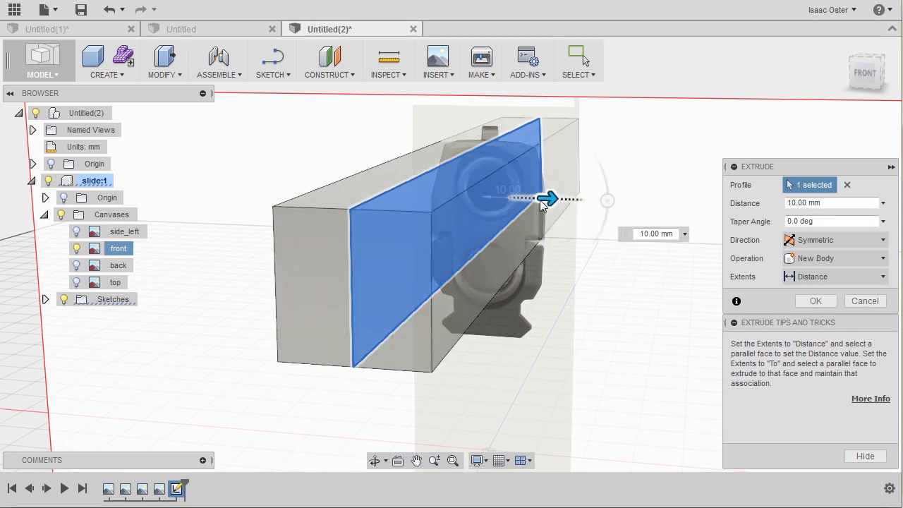
left_click(865, 73)
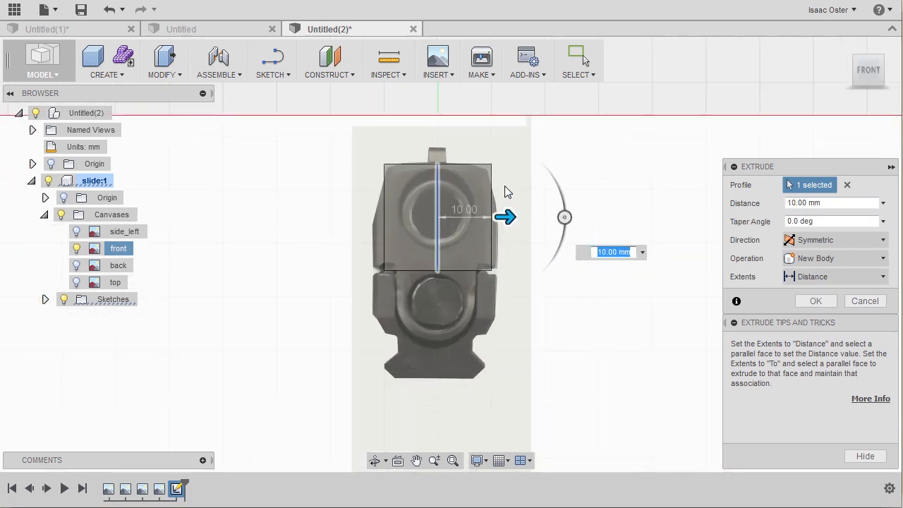
scroll(498, 220, "up", 4)
key("Up")
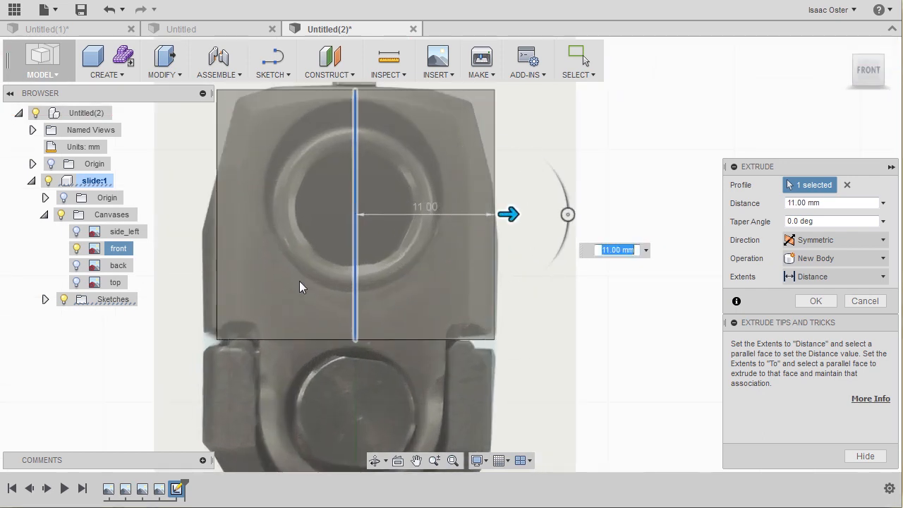
middle_click_drag(236, 232, 228, 256)
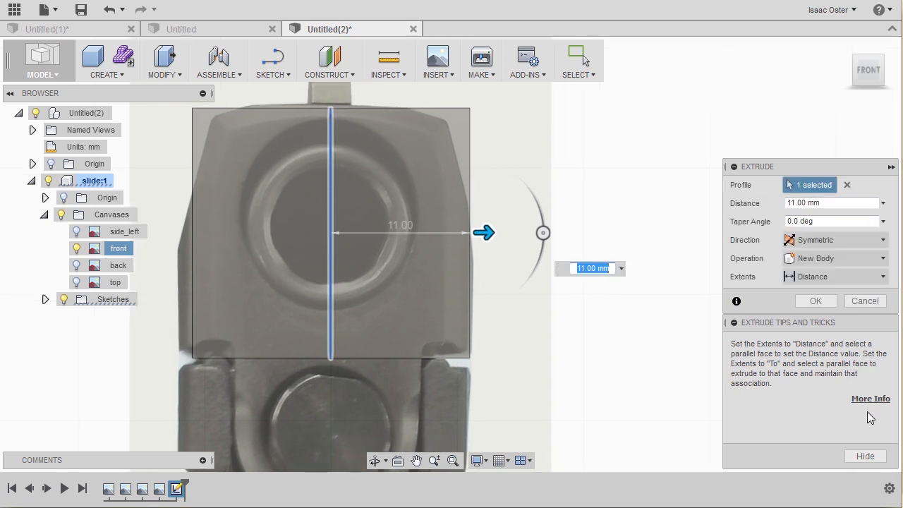
left_click(814, 305)
Step: Inspect the extruded slide body against the side_left and front canvases
middle_click_drag(686, 352, 652, 357, "shift")
scroll(650, 357, "down", 3)
scroll(649, 357, "down", 3)
middle_click_drag(426, 187, 340, 213, "shift")
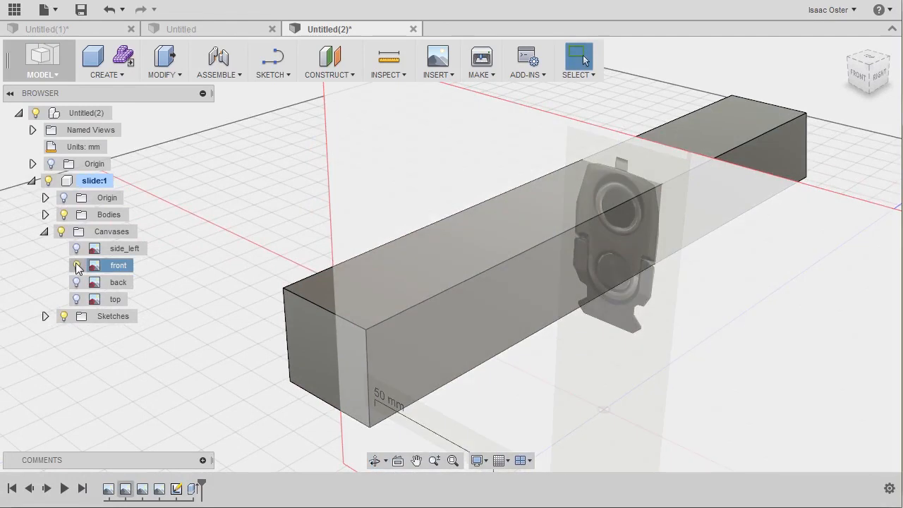
left_click(77, 265)
left_click(77, 248)
middle_click_drag(457, 303, 507, 299, "shift")
scroll(493, 300, "down", 1)
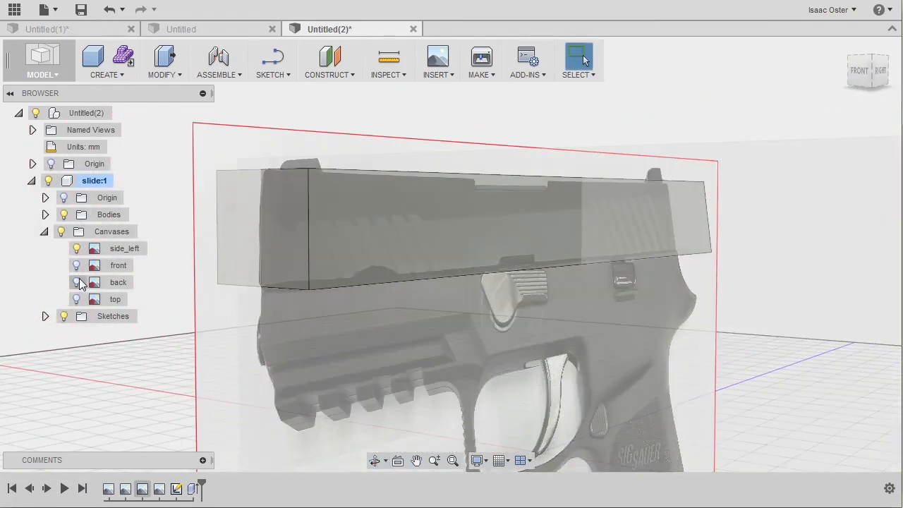
left_click(76, 282)
left_click(76, 248)
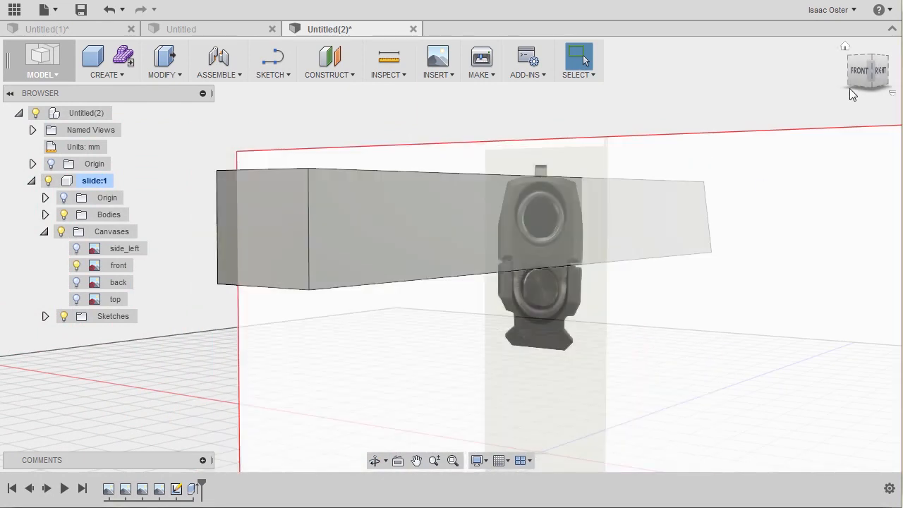
Step: Show the side_left canvas and hide the front canvas
mouse_move(822, 133)
middle_mouse_down("shift")
mouse_move(861, 132)
mouse_move(863, 141)
mouse_move(816, 141)
middle_mouse_up("shift")
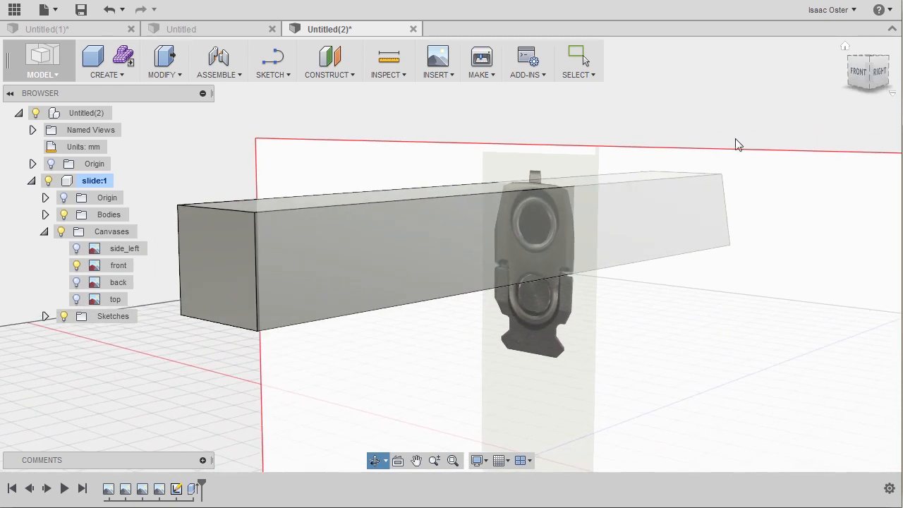
left_click(76, 248)
middle_click_drag(423, 311, 577, 309, "shift")
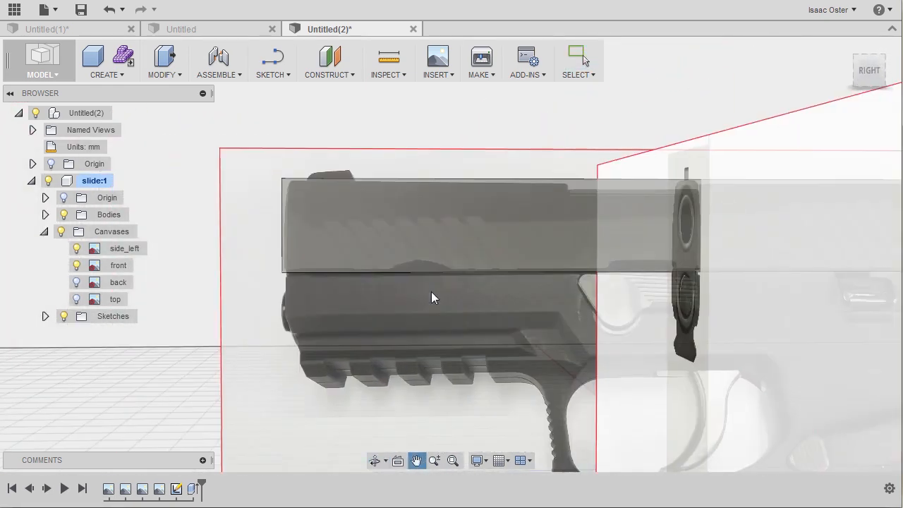
left_click(76, 265)
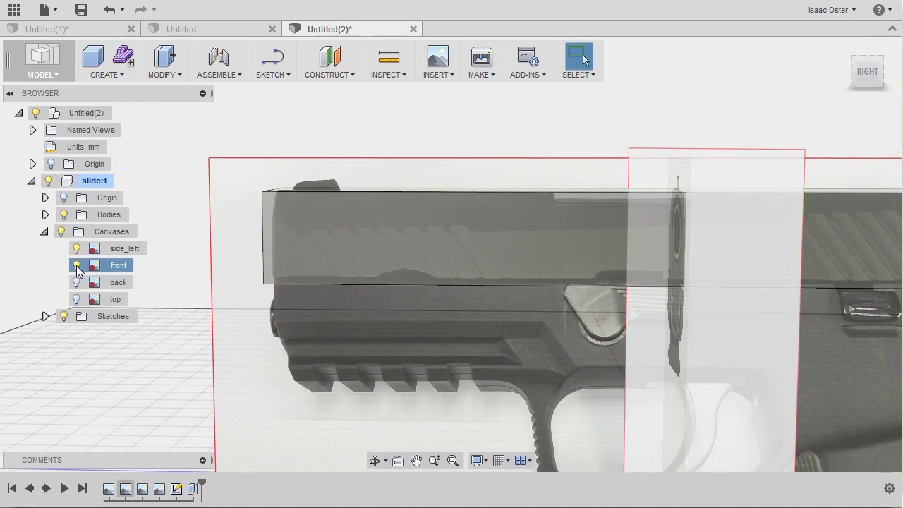
left_click(76, 266)
scroll(531, 325, "up", 2)
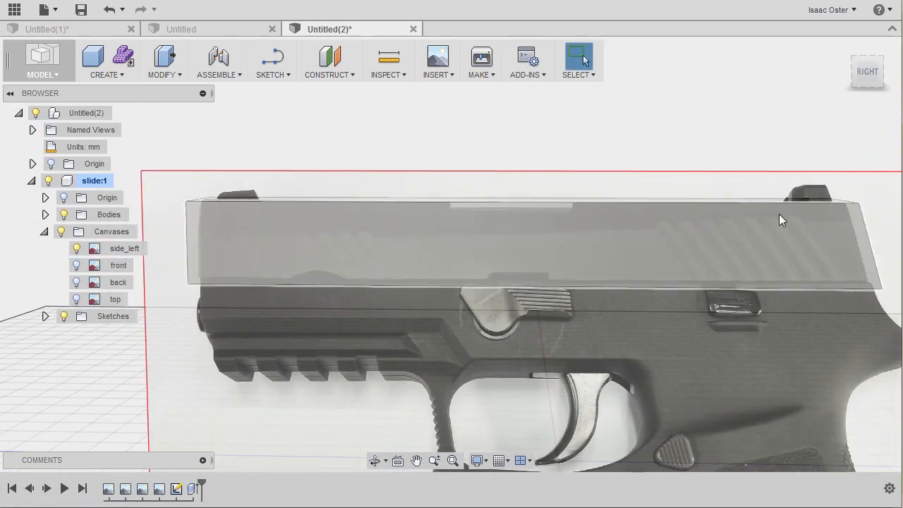
Step: Look at the slide from the right and create a new sketch on the side face of its body
middle_click_drag(309, 131, 333, 151, "shift")
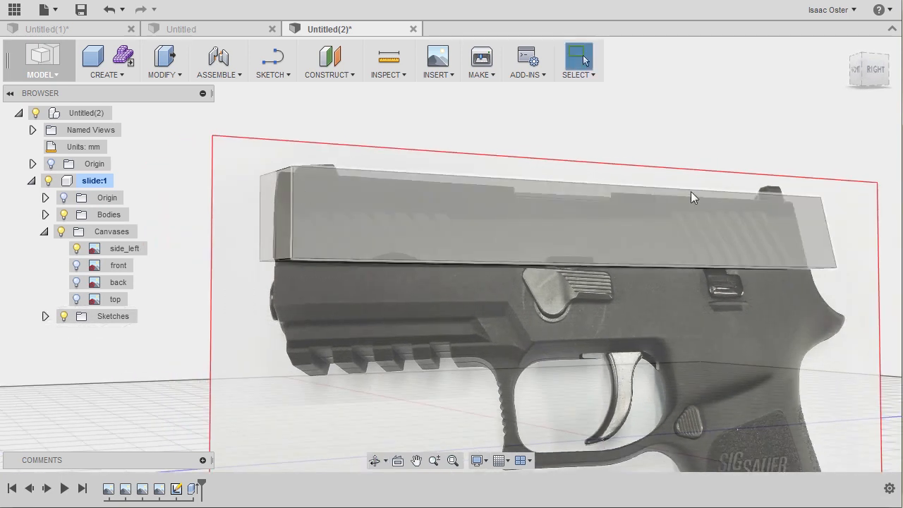
middle_click_drag(682, 164, 333, 140, "shift")
left_click(885, 88)
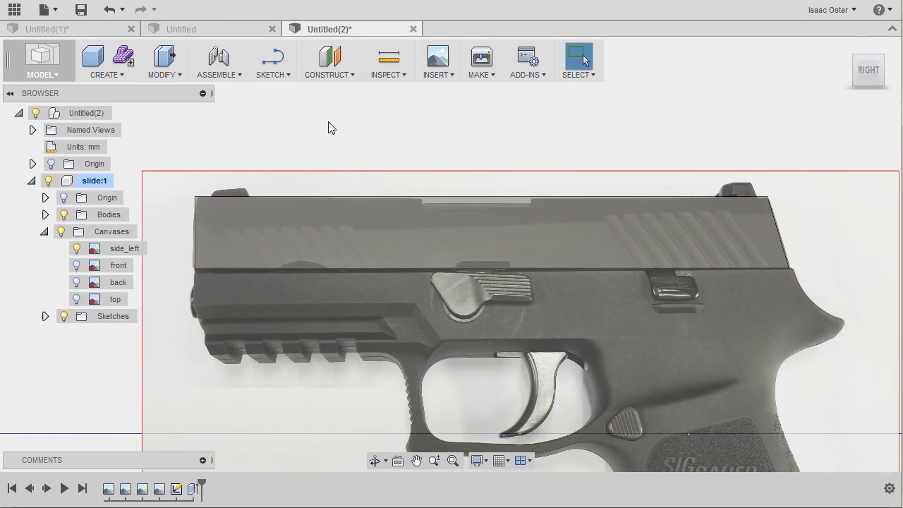
left_click(270, 76)
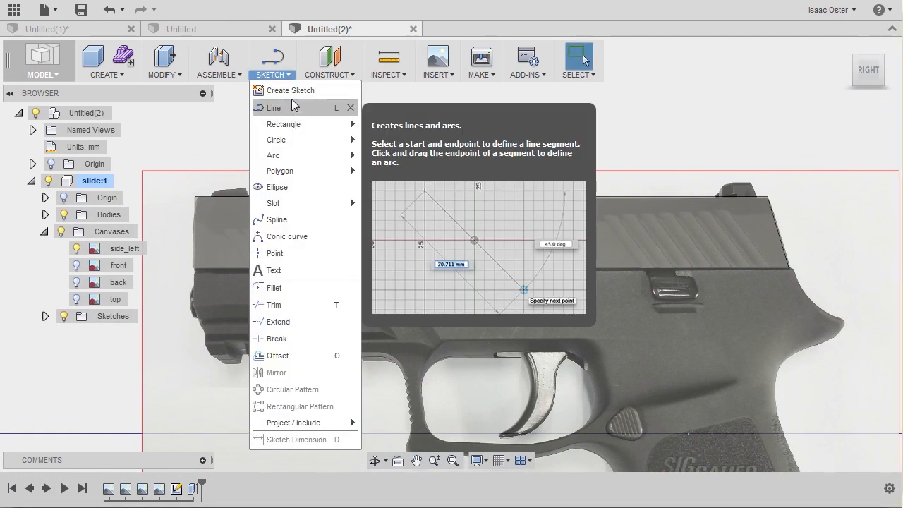
left_click(295, 91)
middle_click_drag(481, 386, 449, 261)
left_click(344, 259)
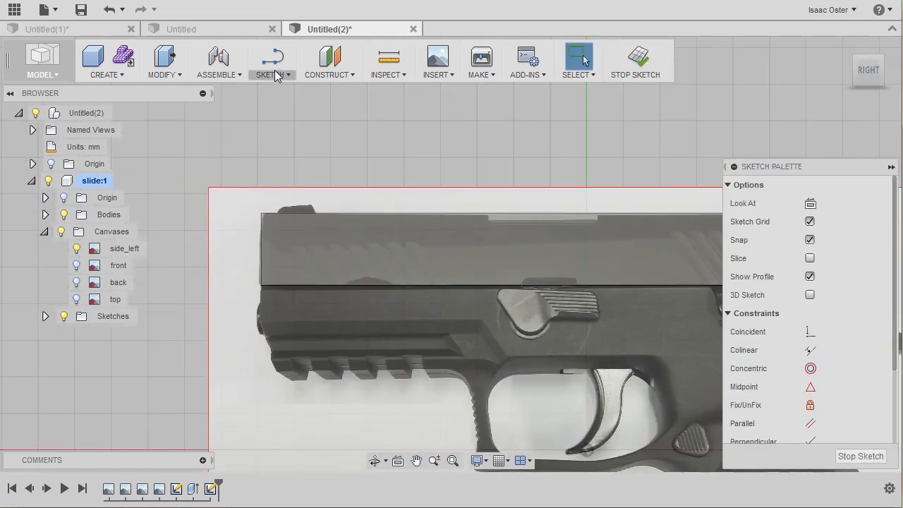
Step: Sketch a slightly rising line across the slide from the midpoint of its front edge to its slanted rear edge
left_click(272, 73)
left_click(276, 107)
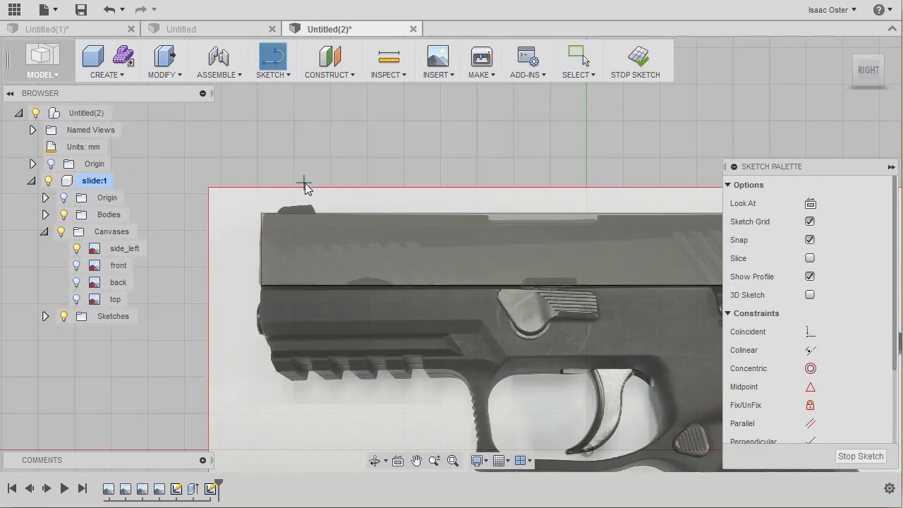
scroll(303, 183, "up", 4)
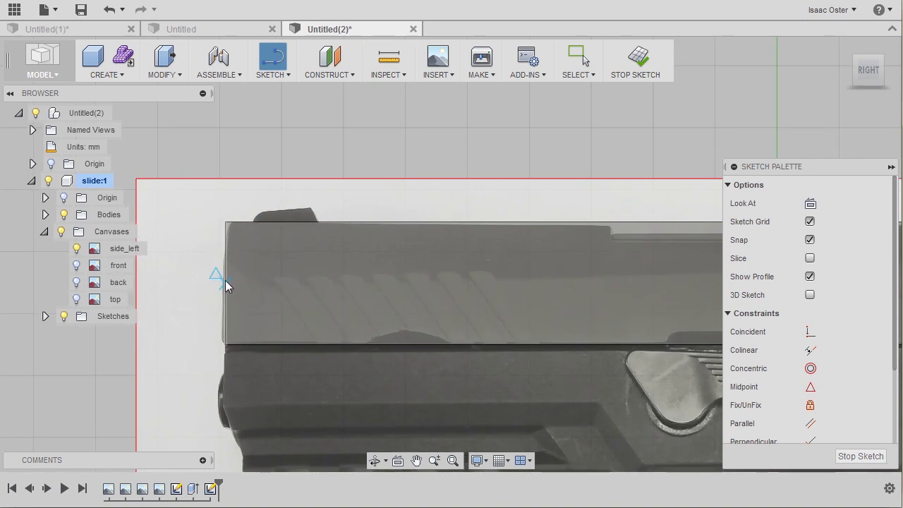
left_click(223, 281)
middle_click_drag(457, 294, 169, 304)
middle_click_drag(458, 278, 140, 297)
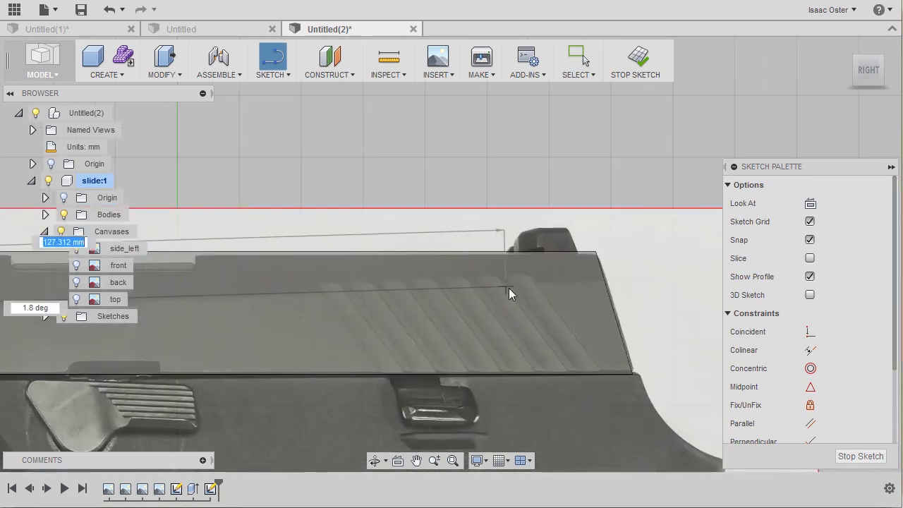
left_click(606, 283)
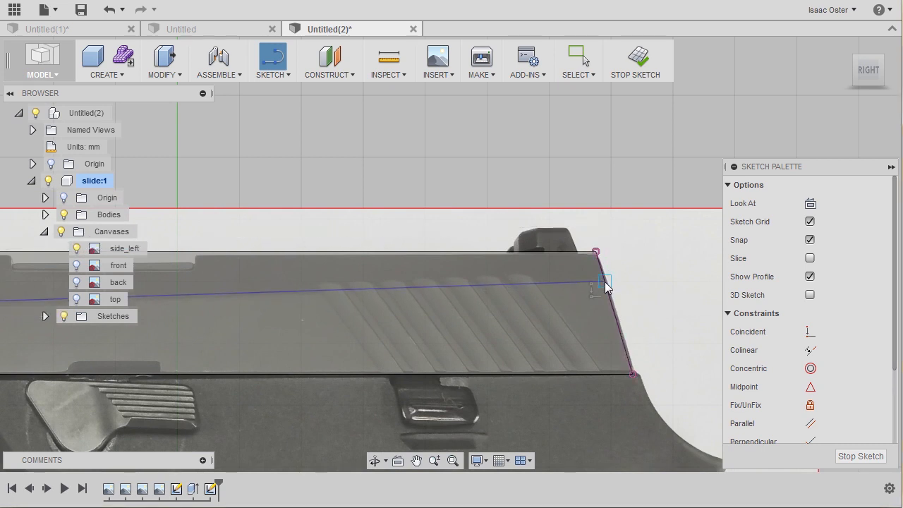
left_click(605, 282)
Step: Continue the line above the slide's top edge and back to the starting point to close the upper outline, then finish the Line command
left_click(604, 240)
middle_click_drag(332, 204, 621, 220)
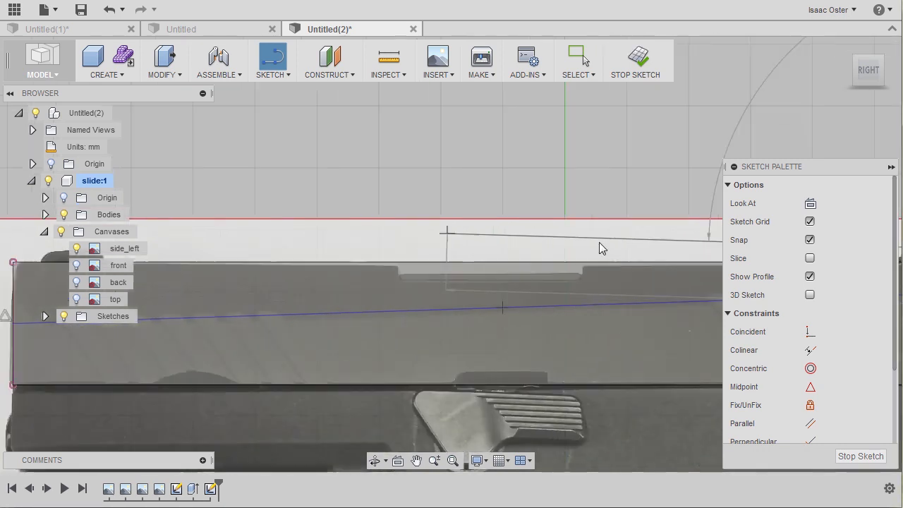
scroll(357, 236, "down", 4)
left_click(311, 268)
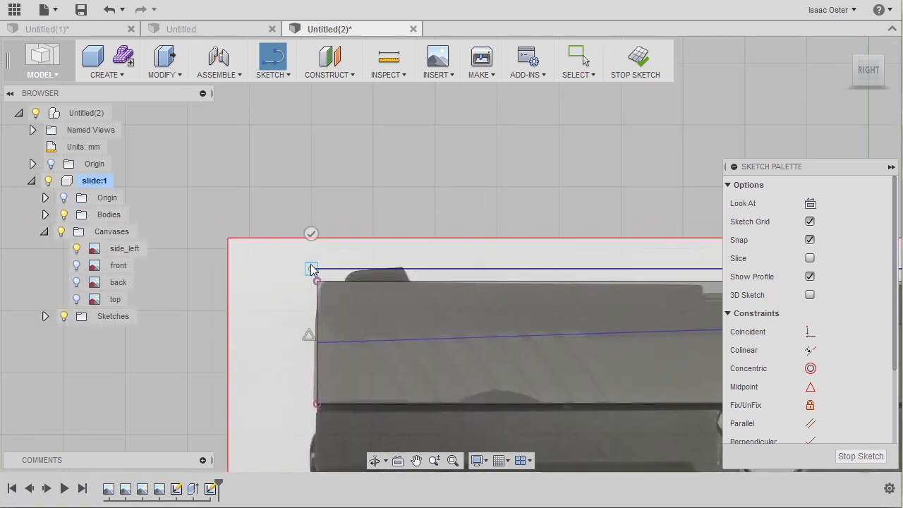
left_click(317, 342)
right_click(231, 305)
left_click(282, 302)
Step: Move the outline's upper front corner so that its front side lines up with the slide's front edge
scroll(294, 268, "up", 5)
left_click_drag(327, 266, 339, 265)
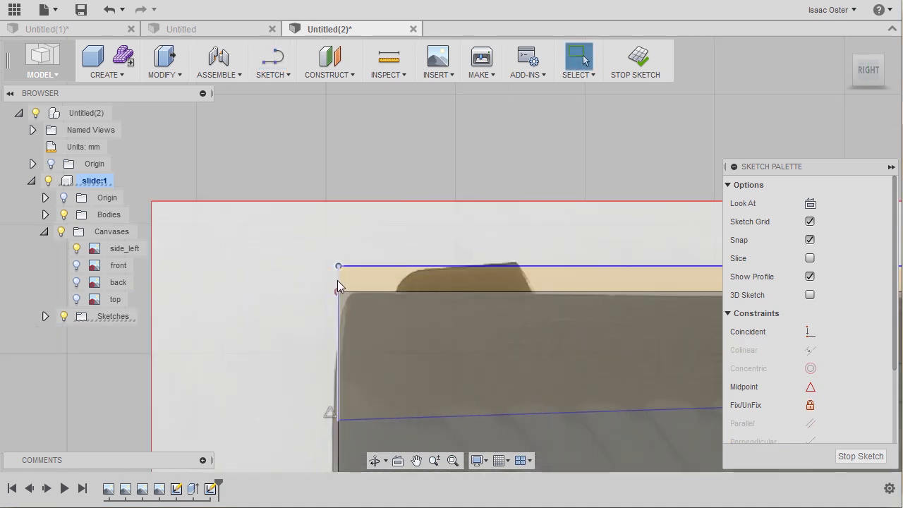
left_click(337, 283)
left_click_drag(336, 281, 339, 287)
middle_click_drag(288, 289, 151, 239)
scroll(375, 302, "down", 3)
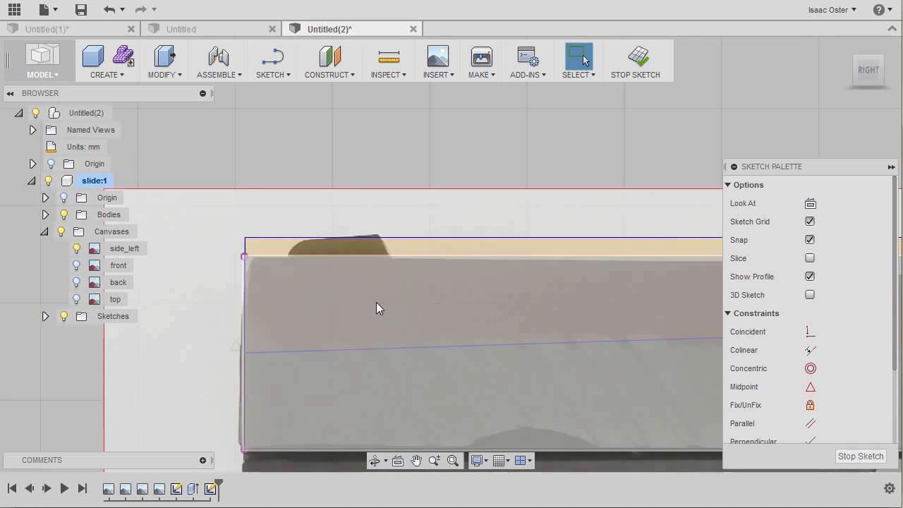
Step: Examine how the outline and the slide's front and lower edges fit the side_left image
scroll(373, 302, "up", 1)
scroll(137, 266, "up", 3)
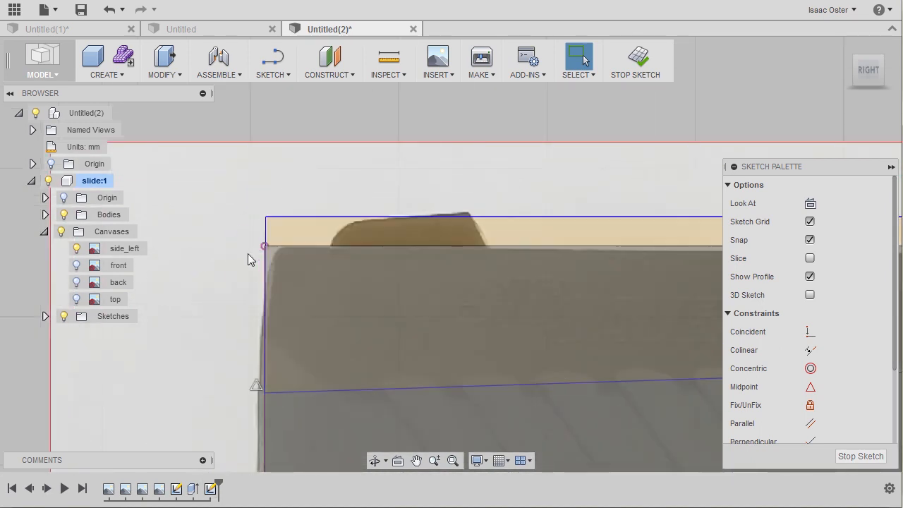
middle_click_drag(247, 395, 266, 314)
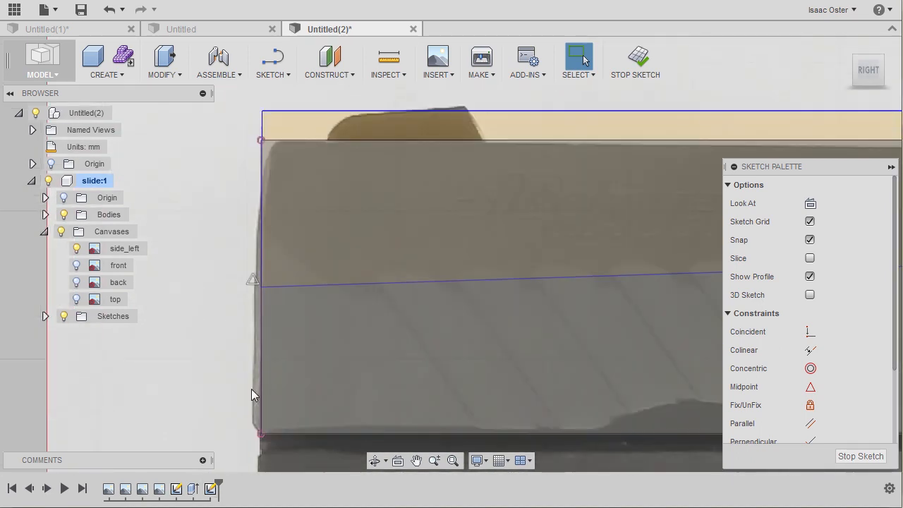
scroll(212, 250, "down", 5)
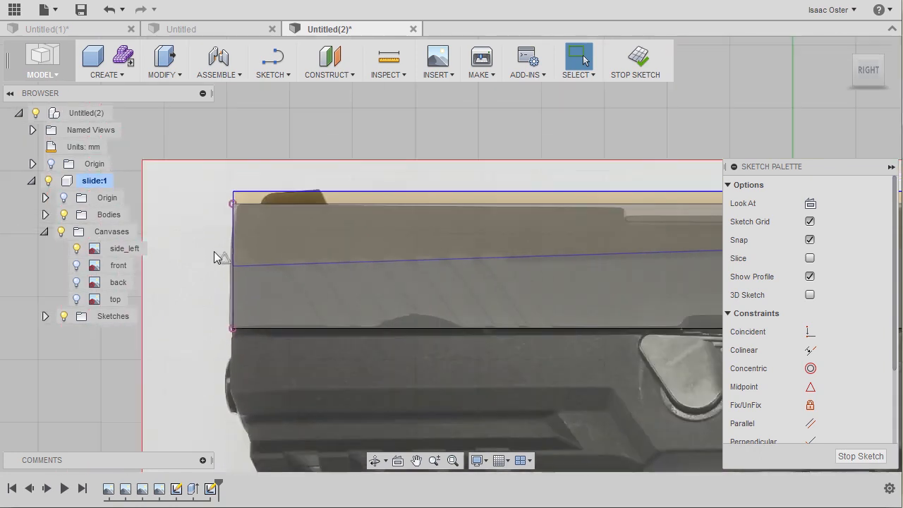
mouse_move(507, 330)
middle_mouse_down()
mouse_move(207, 336)
mouse_move(436, 347)
middle_mouse_up()
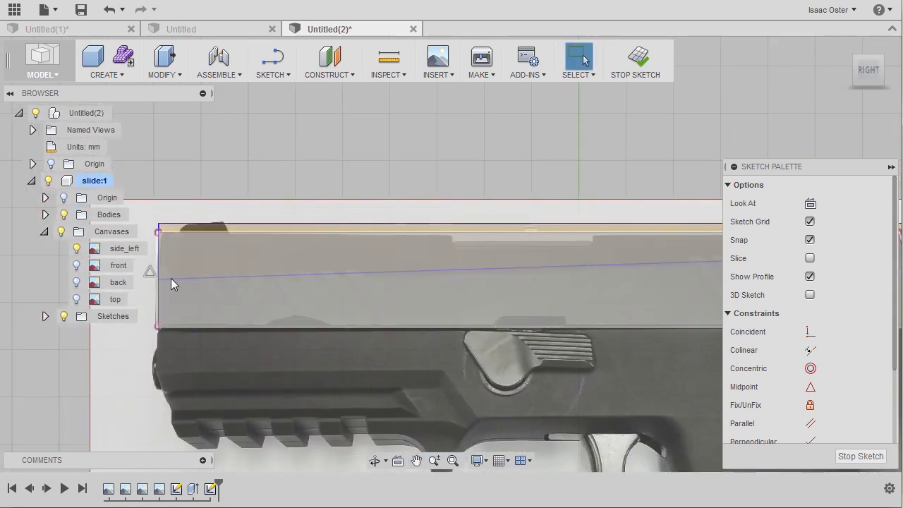
middle_click_drag(331, 244, 365, 243)
scroll(180, 325, "up", 5)
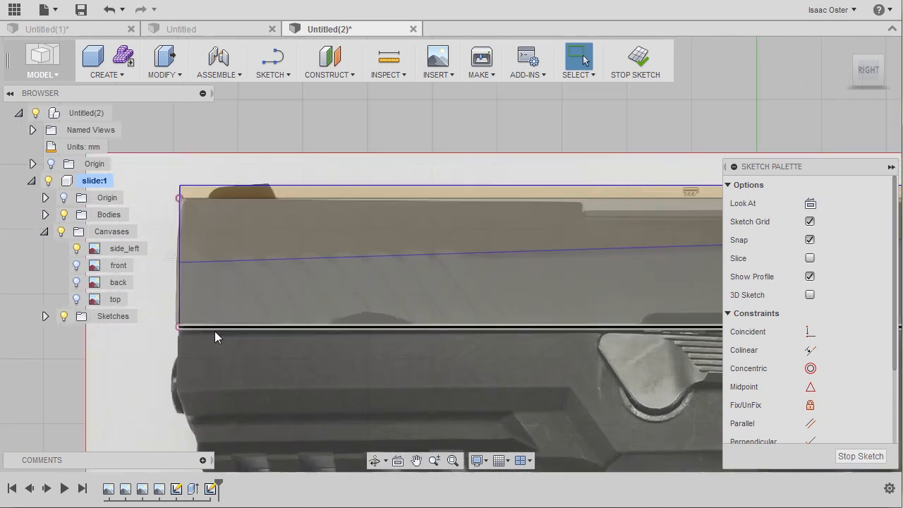
middle_click_drag(146, 344, 186, 365)
middle_click_drag(179, 170, 152, 176)
middle_click_drag(524, 245, 426, 258)
middle_click_drag(151, 275, 293, 289)
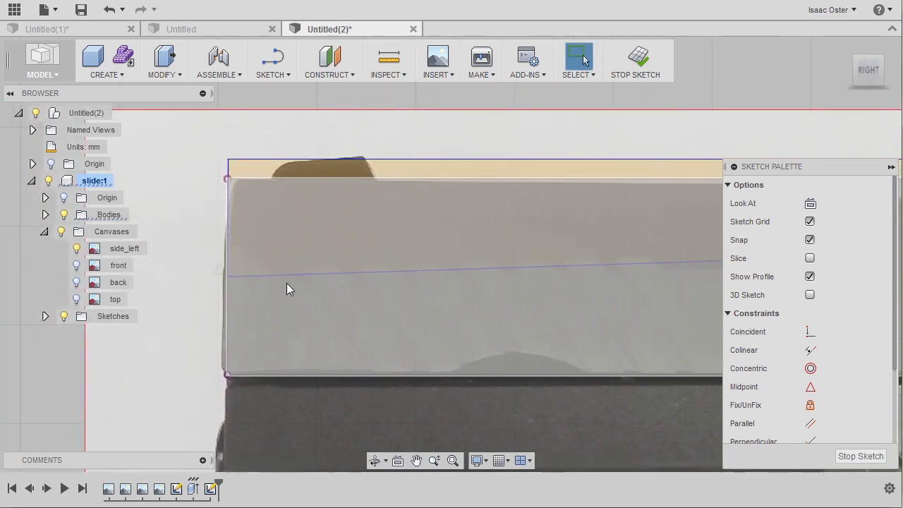
Step: Hide the bodies and delete the projected front edge of the slide from the sketch
left_click(64, 214)
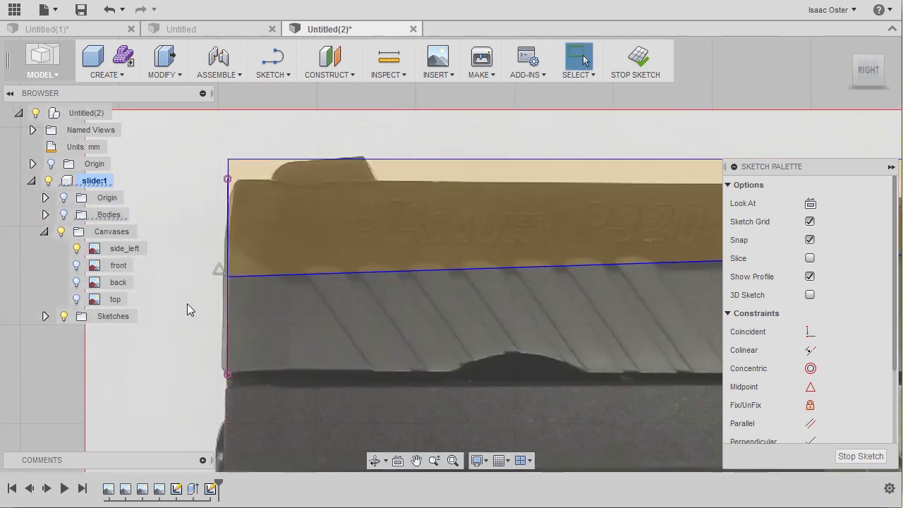
left_click(238, 275)
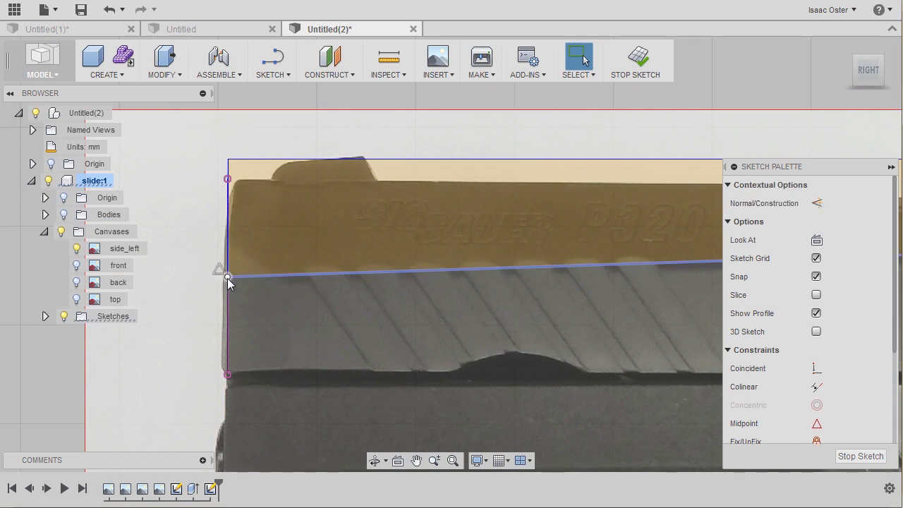
left_click_drag(227, 277, 230, 287)
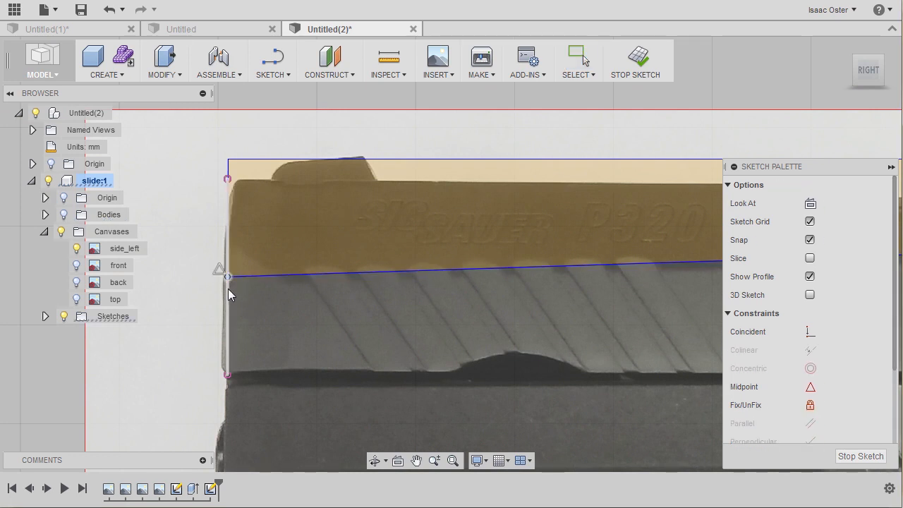
left_click(227, 289)
key("Delete")
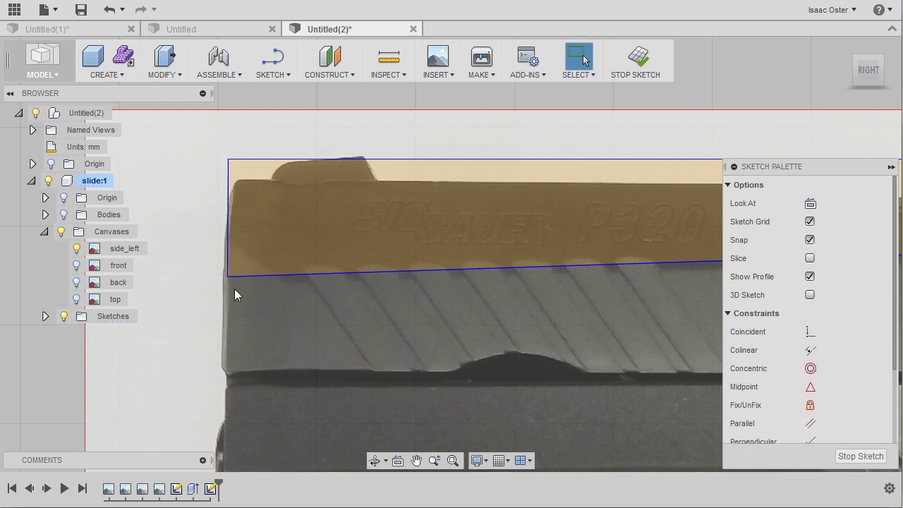
Step: Move the outline's lower front corner slightly down along the side image and finish the sketch
left_click_drag(228, 277, 229, 284)
middle_click_drag(164, 281, 102, 288)
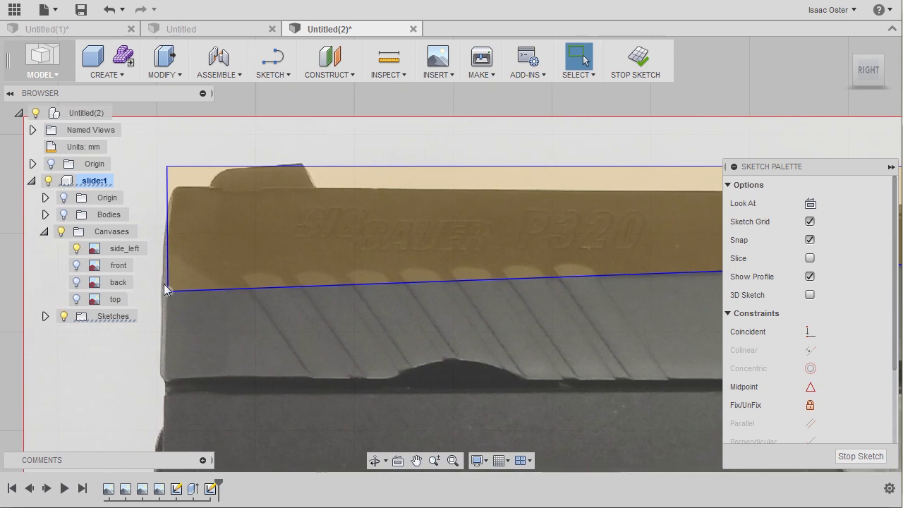
middle_click_drag(521, 392, 248, 384)
middle_click_drag(553, 306, 248, 311)
middle_click_drag(599, 290, 364, 289)
middle_click_drag(537, 322, 208, 359)
left_click(634, 62)
Step: Show the bodies again and use Press Pull to extrude the upper slide profile 10 mm towards the slide's outer side
scroll(674, 243, "down", 5)
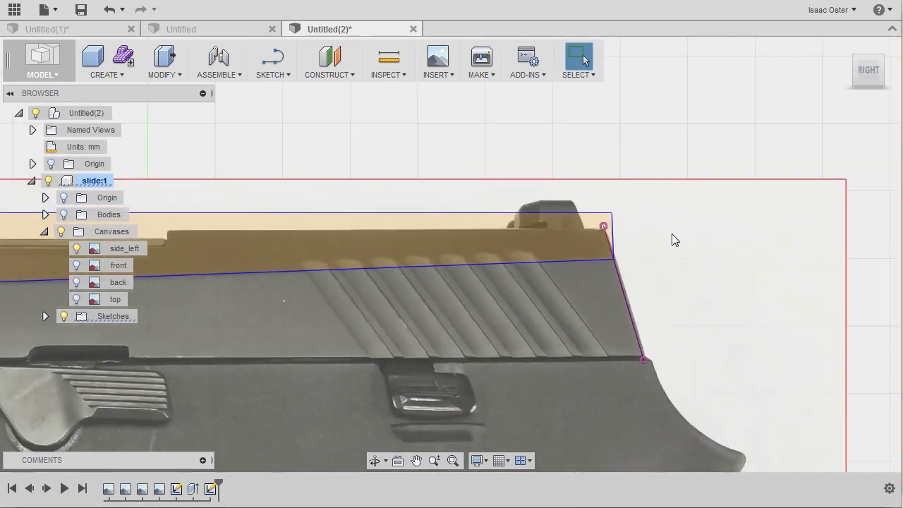
scroll(433, 303, "down", 4)
mouse_move(408, 303)
middle_mouse_down("shift")
mouse_move(445, 313)
mouse_move(466, 238)
mouse_move(455, 222)
middle_mouse_up("shift")
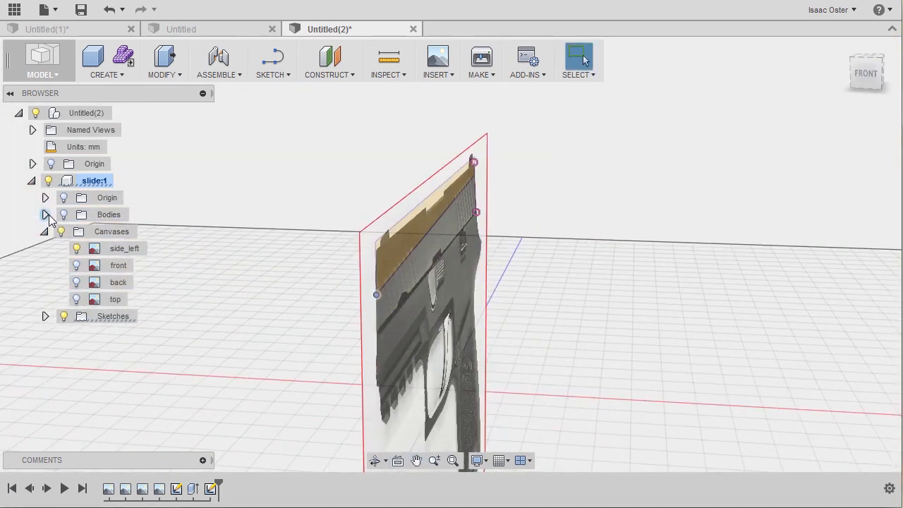
left_click(63, 215)
middle_click_drag(540, 217, 357, 219, "shift")
scroll(355, 217, "up", 5)
right_click(351, 214)
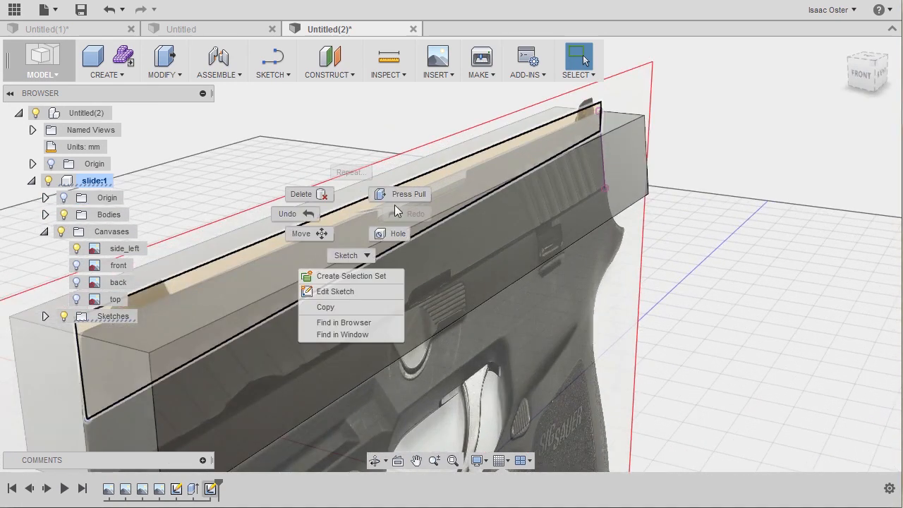
left_click(406, 191)
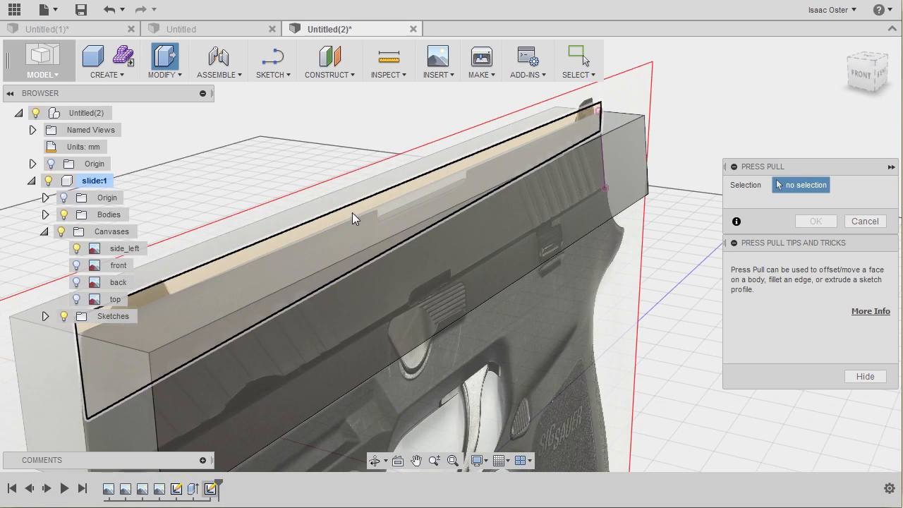
left_click(352, 212)
left_click_drag(445, 210, 495, 217)
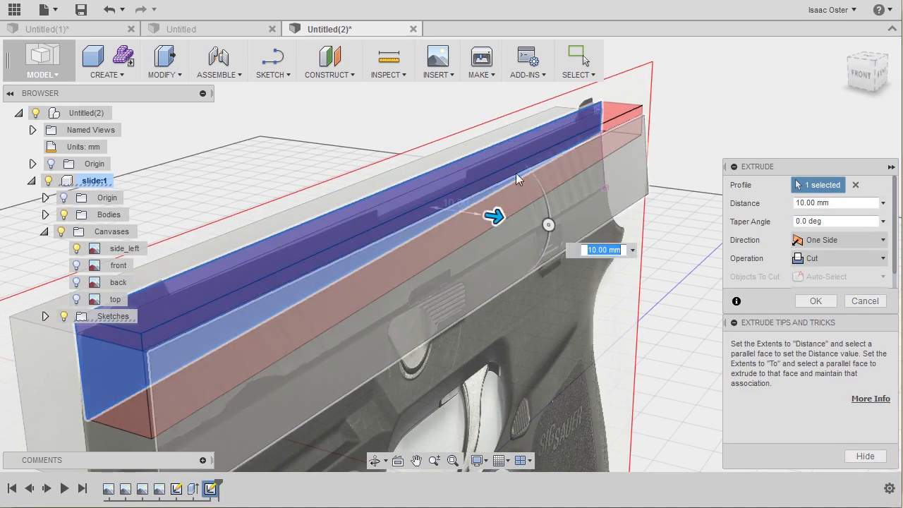
Step: Set the extrusion's operation to New Body and confirm it
middle_click_drag(741, 127, 767, 132, "shift")
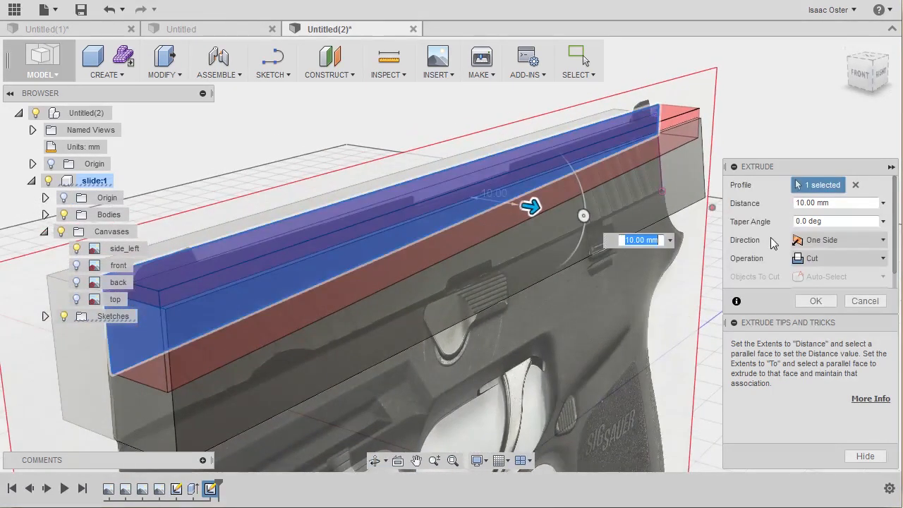
left_click(824, 258)
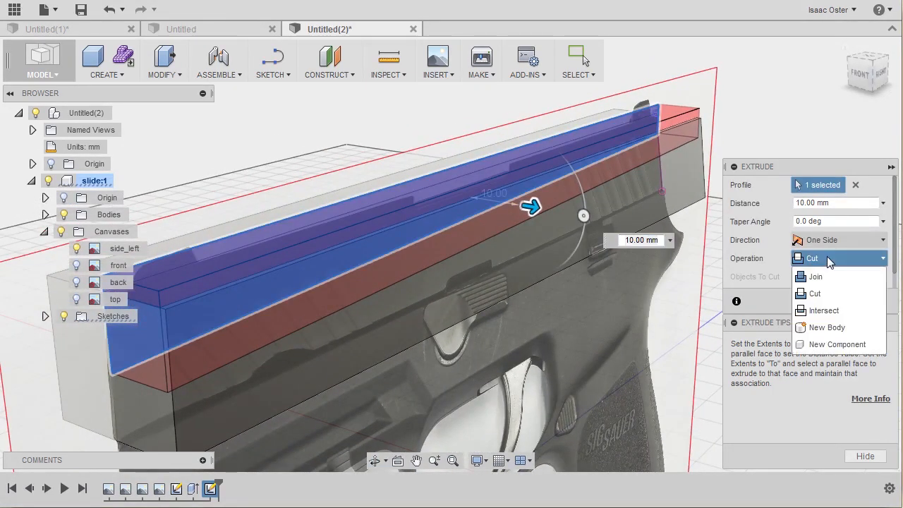
left_click(826, 328)
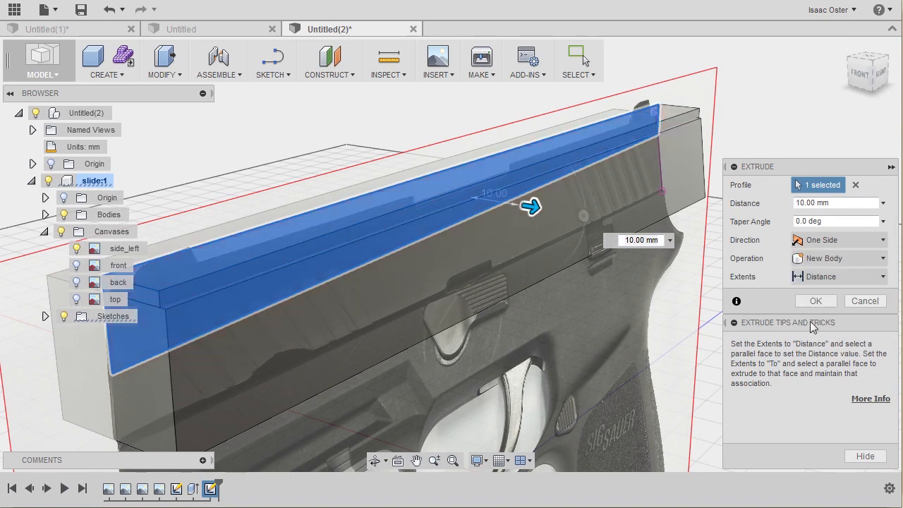
left_click(812, 302)
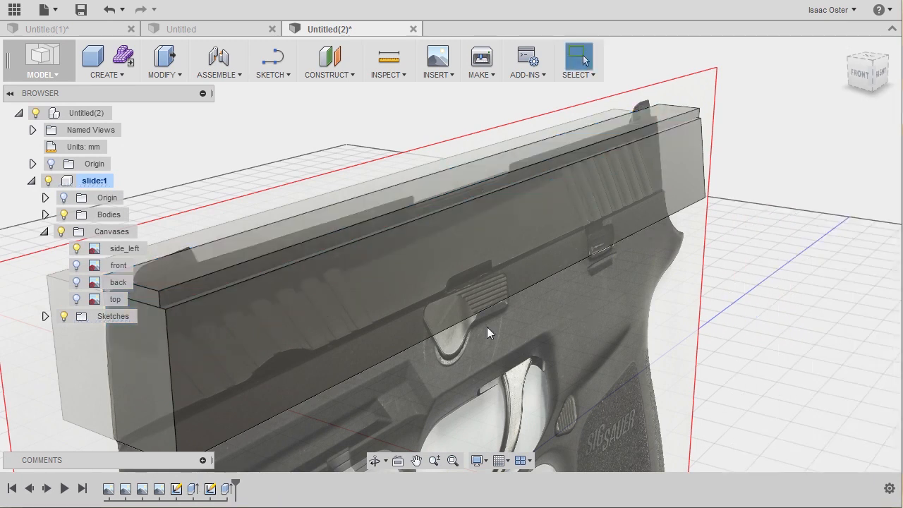
Step: Move Body2 sideways until it sits outside the main slide body and confirm the move
left_click(45, 214)
middle_click_drag(235, 181, 281, 193)
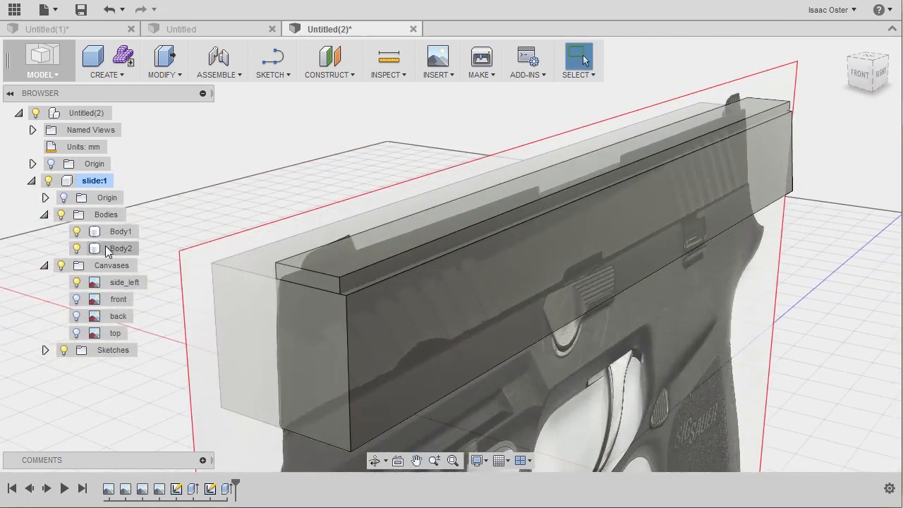
right_click(105, 249)
middle_click_drag(572, 285, 205, 255, "shift")
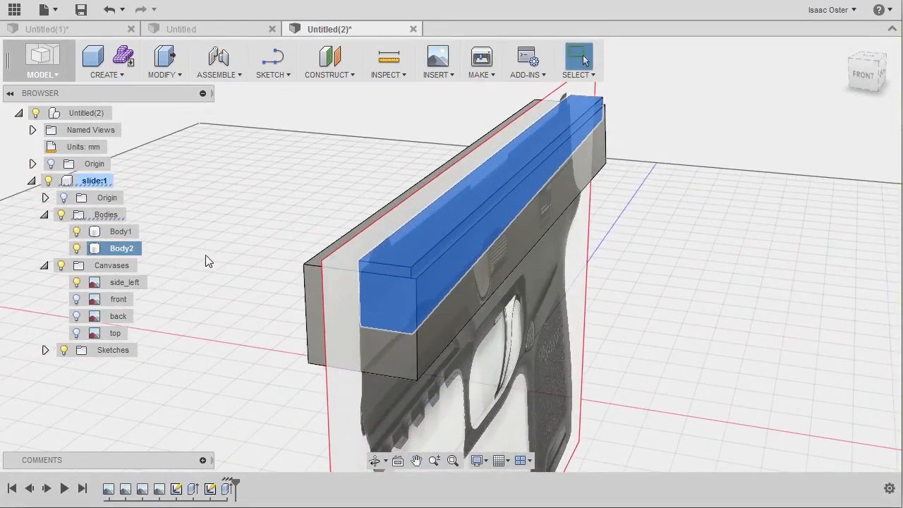
right_click(128, 251)
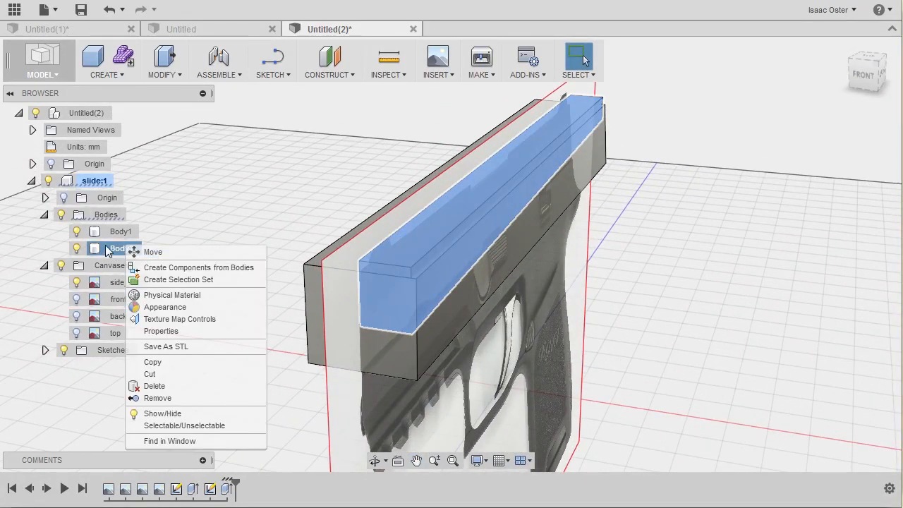
left_click(153, 252)
left_click_drag(613, 141, 659, 142)
left_click(813, 301)
middle_click_drag(589, 309, 595, 299, "shift")
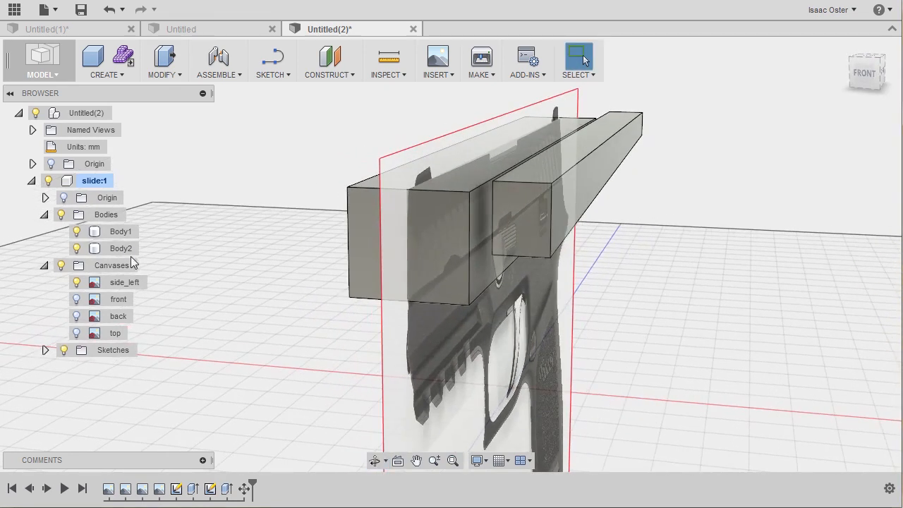
Step: Swap the side_left canvas for the top canvas, hide Body1, and look at Body2's front end from above
left_click(77, 282)
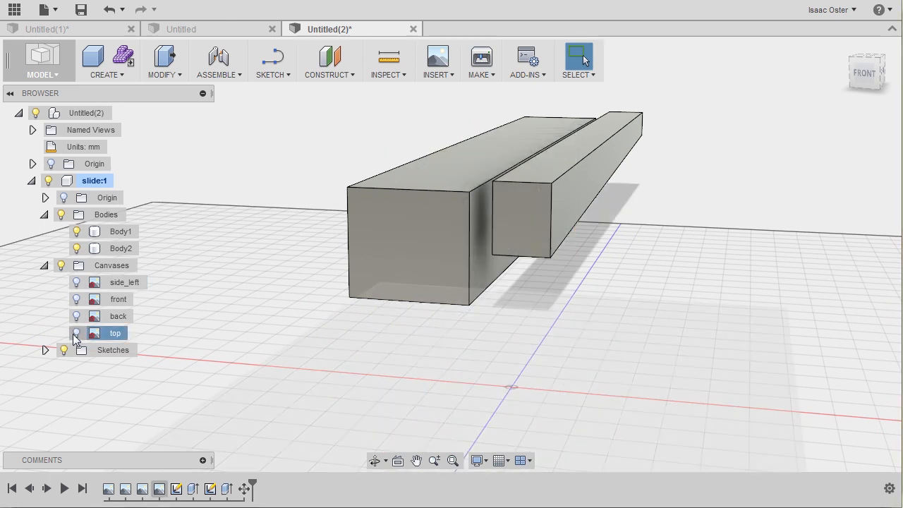
left_click(76, 332)
middle_click_drag(253, 269, 254, 299, "shift")
left_click(76, 232)
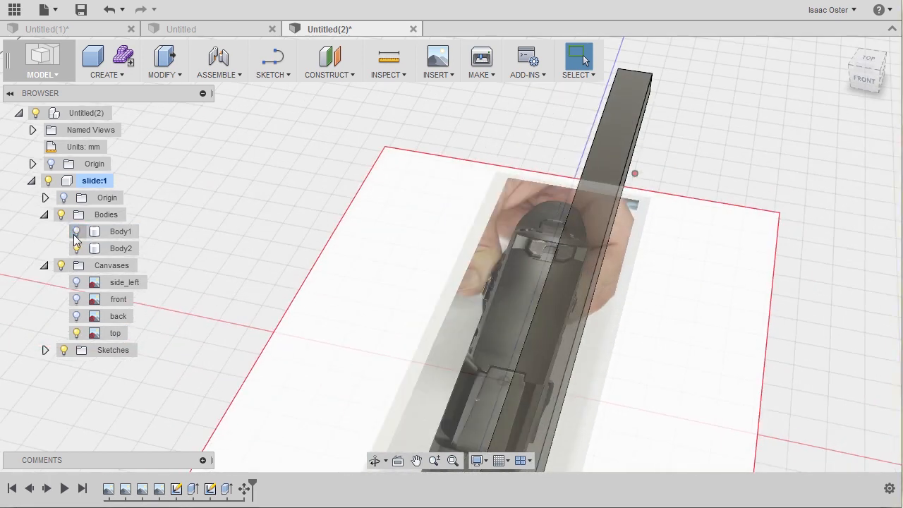
left_click(874, 64)
middle_click_drag(667, 256, 669, 81)
scroll(574, 313, "up", 5)
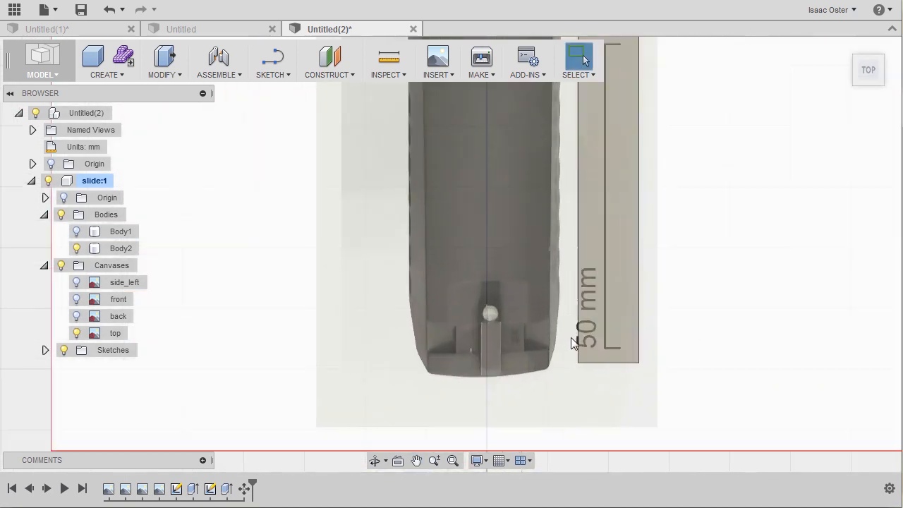
Step: Examine the top canvas along the slide's full length, comparing its side edge with Body2's inner face
middle_click_drag(551, 195, 567, 399)
mouse_move(560, 166)
middle_mouse_down()
mouse_move(531, 417)
mouse_move(527, 220)
mouse_move(510, 361)
middle_mouse_up()
middle_click_drag(511, 206, 497, 275)
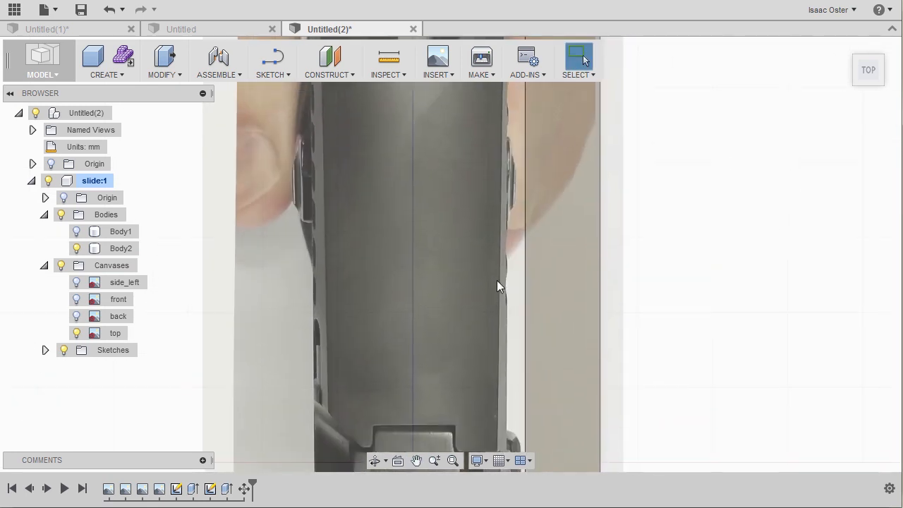
middle_click_drag(493, 154, 482, 198)
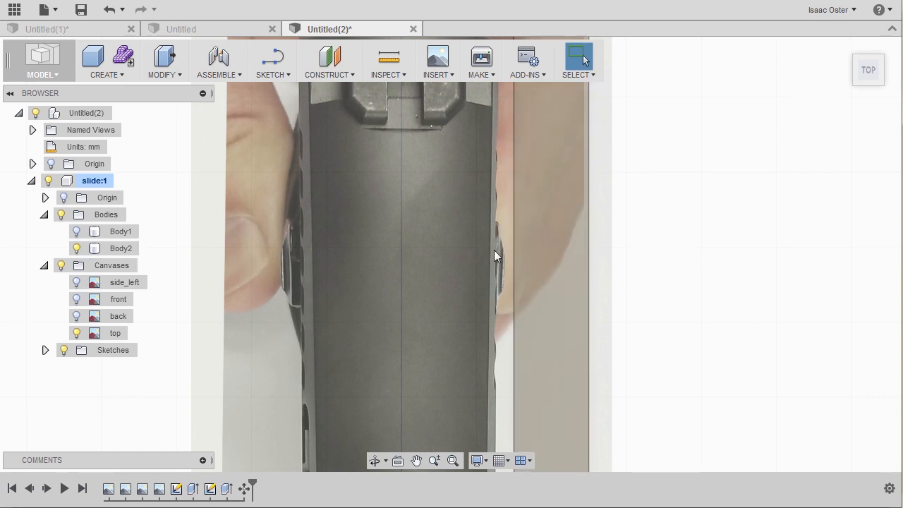
mouse_move(490, 356)
middle_mouse_down()
mouse_move(485, 233)
mouse_move(577, 158)
mouse_move(578, 89)
middle_mouse_up()
scroll(489, 229, "down", 5)
mouse_move(603, 363)
middle_mouse_down()
mouse_move(610, 222)
mouse_move(592, 399)
middle_mouse_up()
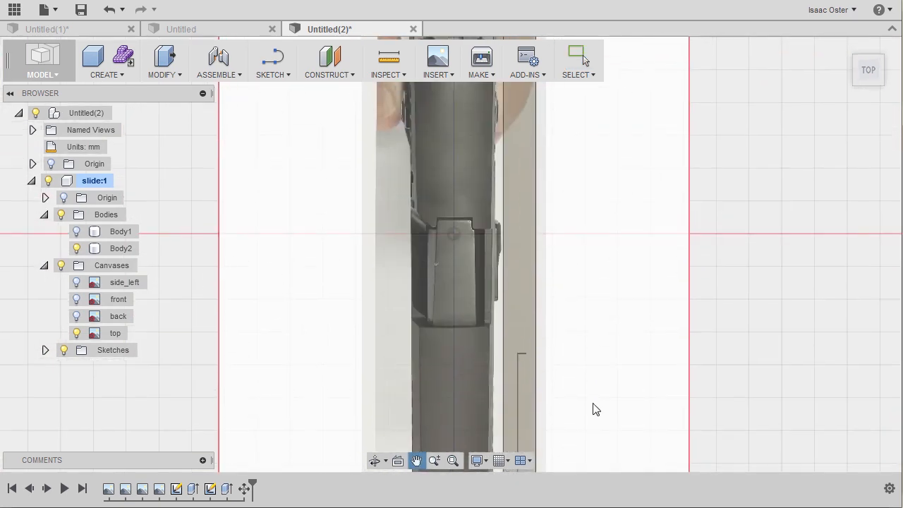
middle_click_drag(579, 282, 584, 380)
middle_click_drag(590, 345, 565, 313, "shift")
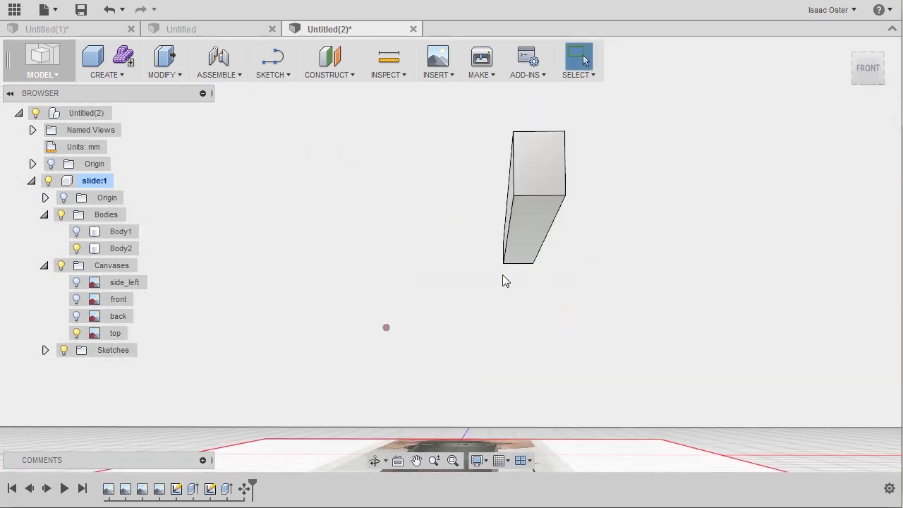
Step: Start a Draft on Body2, using its upper face as the plane and its long inner side face as the face to draft
scroll(465, 282, "up", 6)
middle_click_drag(518, 211, 344, 127, "shift")
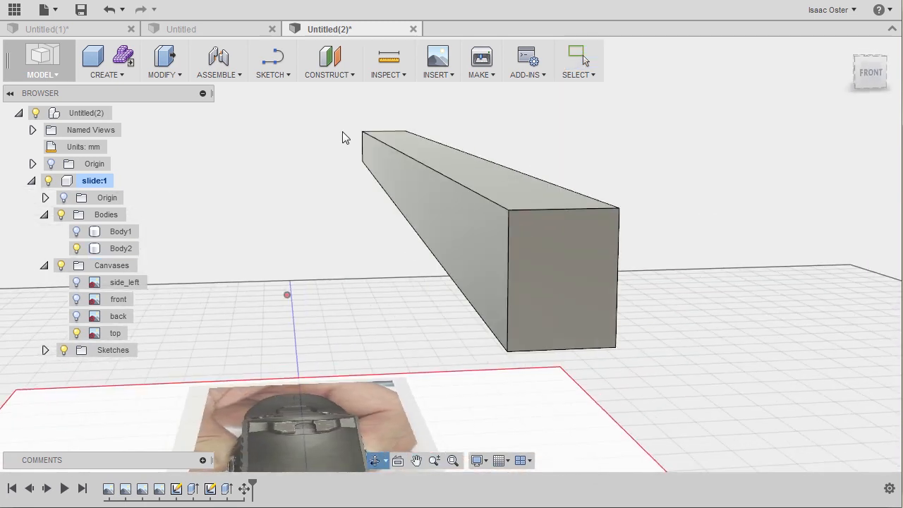
left_click(178, 79)
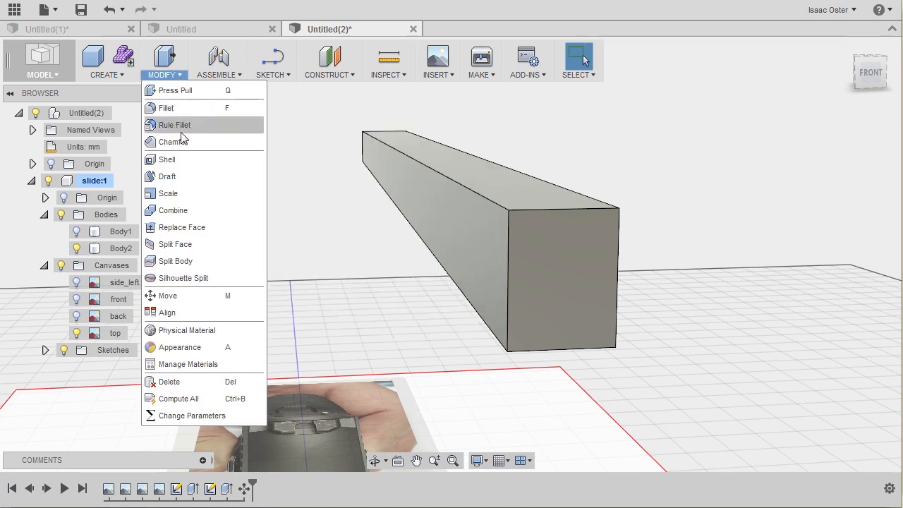
left_click(175, 176)
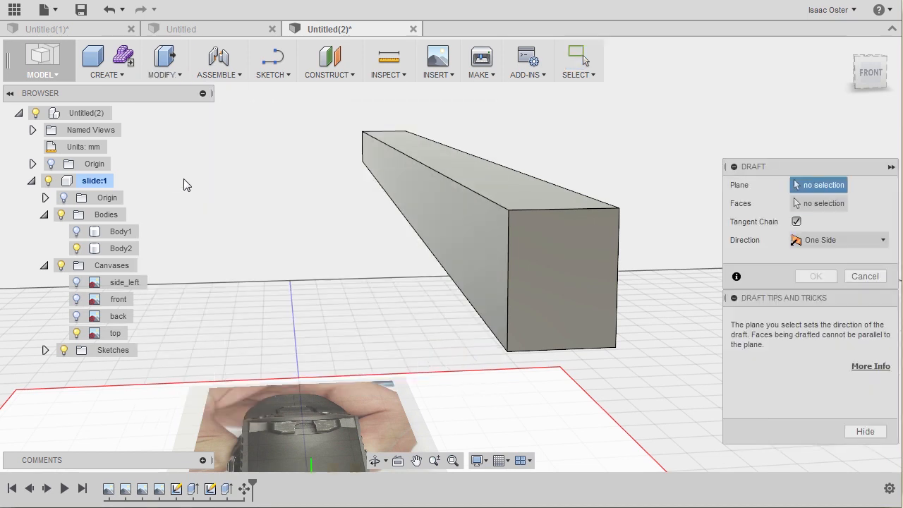
middle_click_drag(468, 174, 522, 162, "shift")
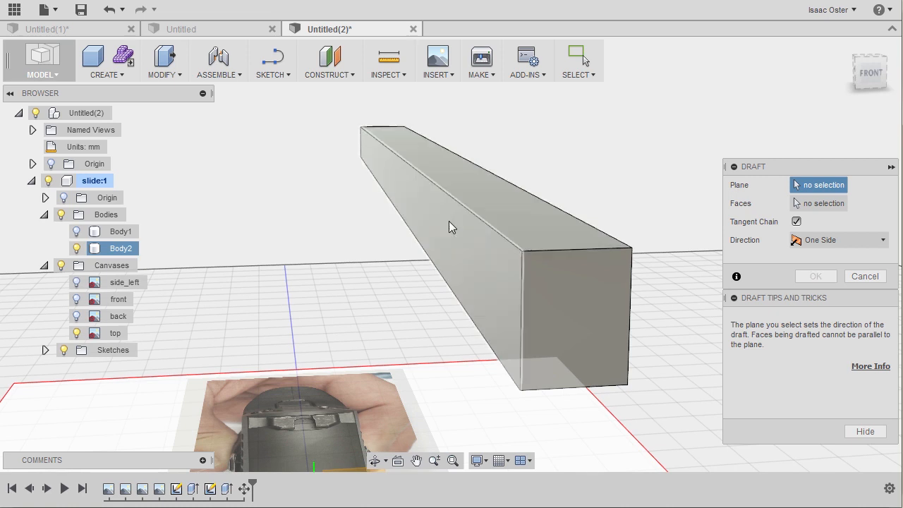
left_click(474, 185)
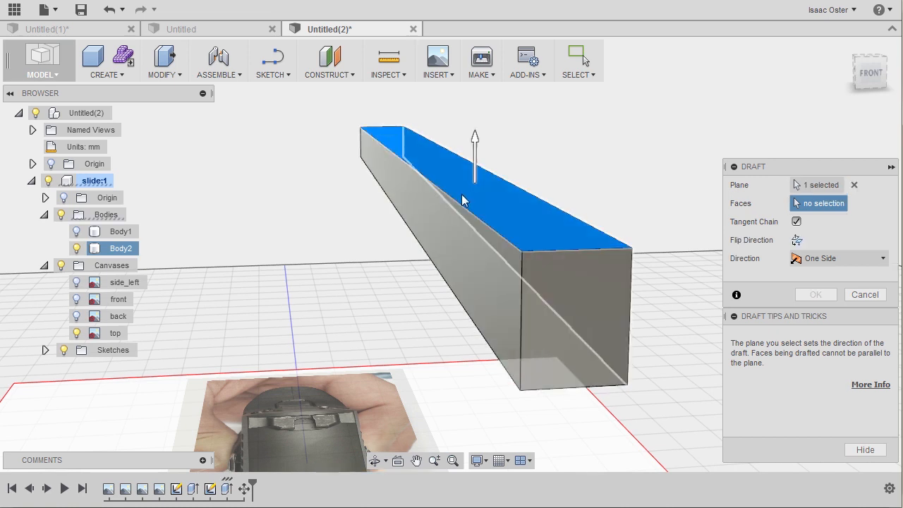
left_click(450, 230)
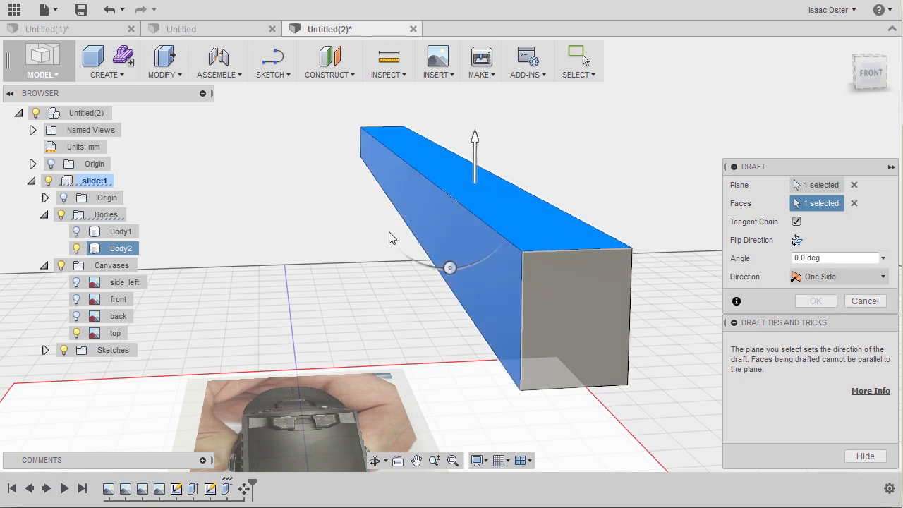
Step: Show the front canvas in the front view, set the draft angle to -10 degrees to follow the slide's slanted side, and confirm it
left_click(871, 73)
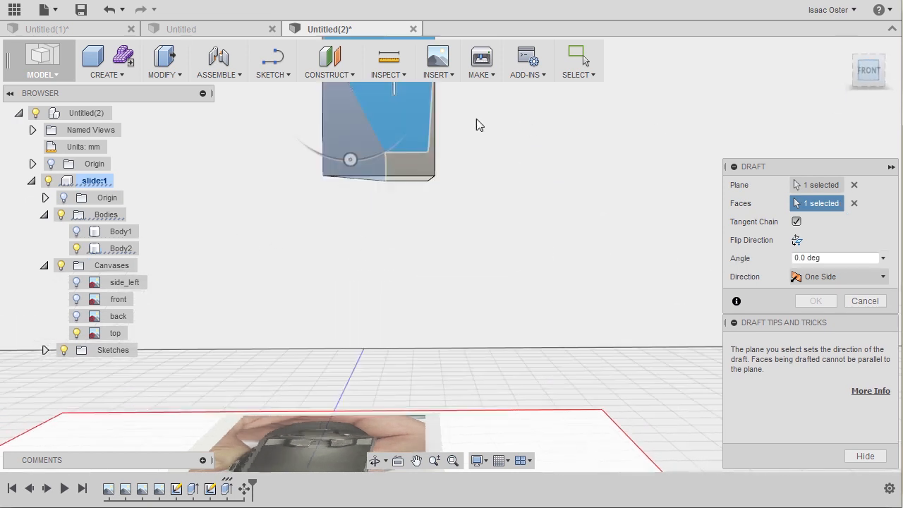
scroll(392, 198, "up", 3)
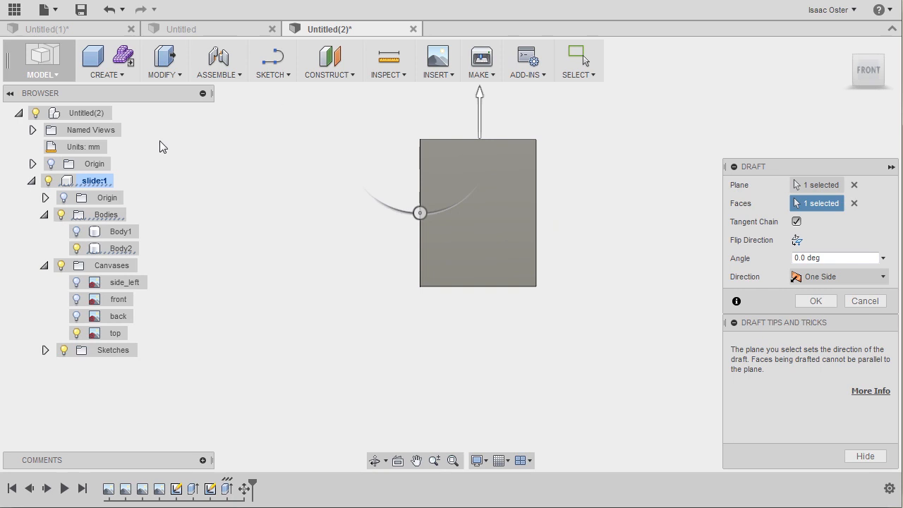
left_click(77, 299)
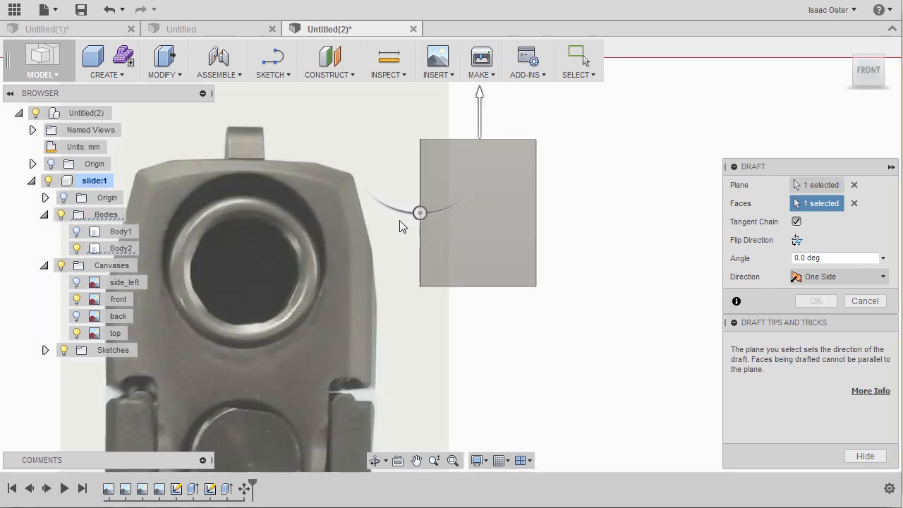
left_click_drag(431, 210, 441, 210)
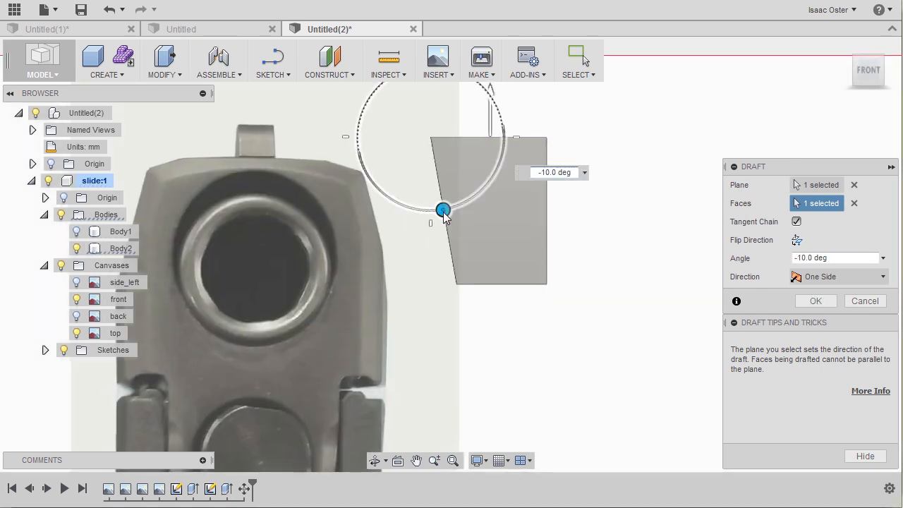
right_click(598, 135)
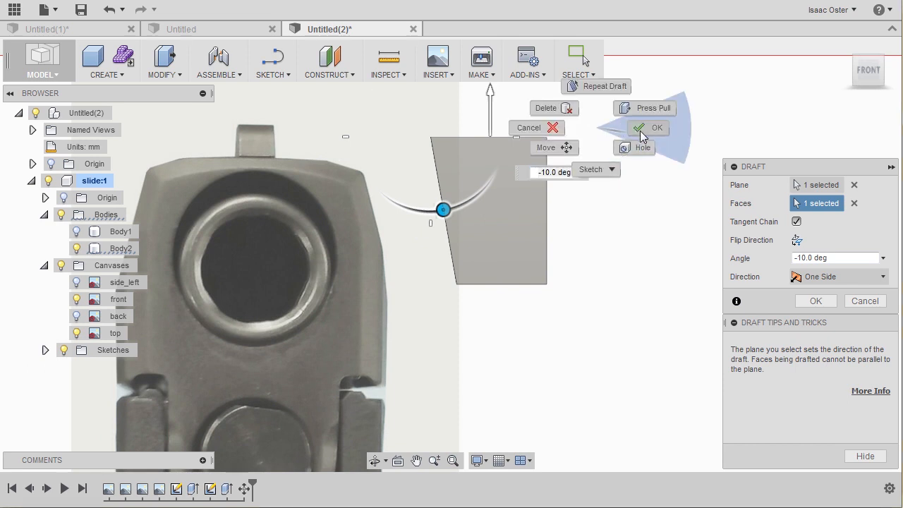
left_click(638, 125)
Step: Move Body2 by -6 mm in X so its drafted face lies against the slide's slanted side in the front canvas
right_click(114, 248)
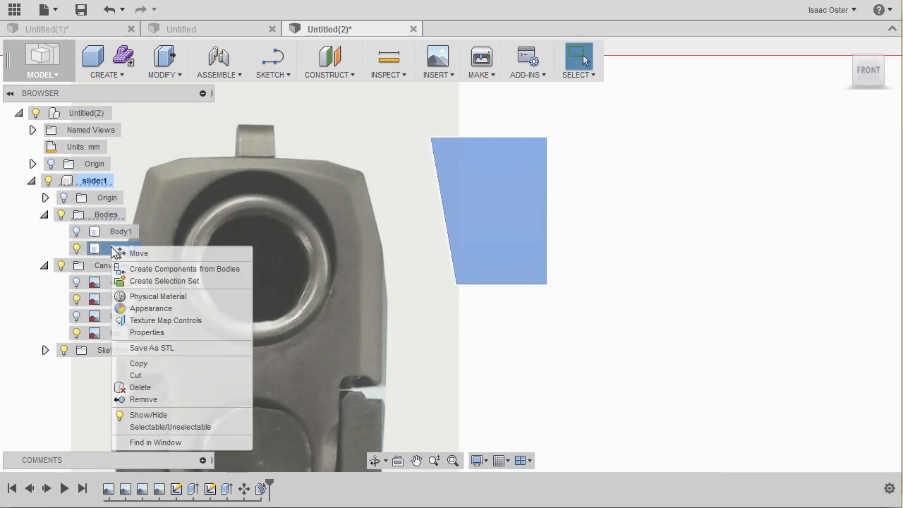
left_click(138, 253)
left_click_drag(466, 282, 400, 286)
scroll(394, 267, "up", 3)
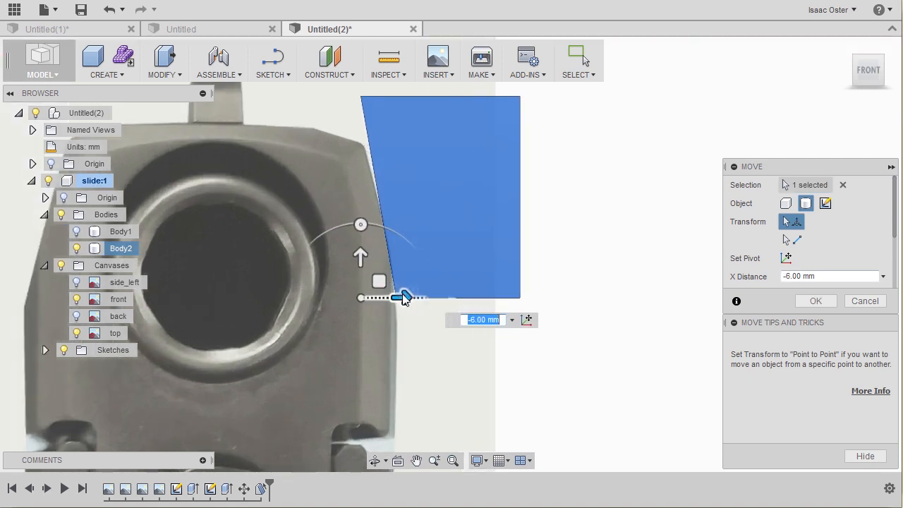
scroll(316, 221, "up", 2)
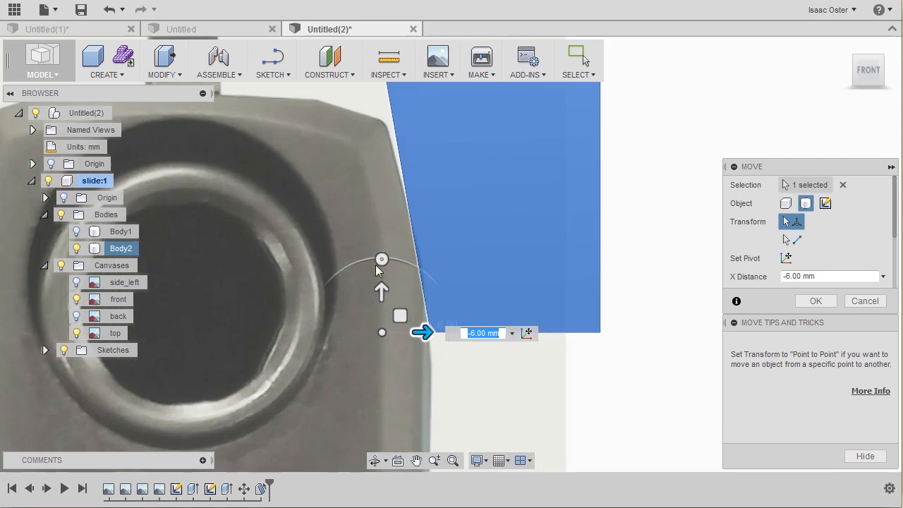
Step: Try X distances of -7 mm and -6.5 mm for Body2, comparing its drafted face with the slide's edge
left_click_drag(425, 332, 415, 332)
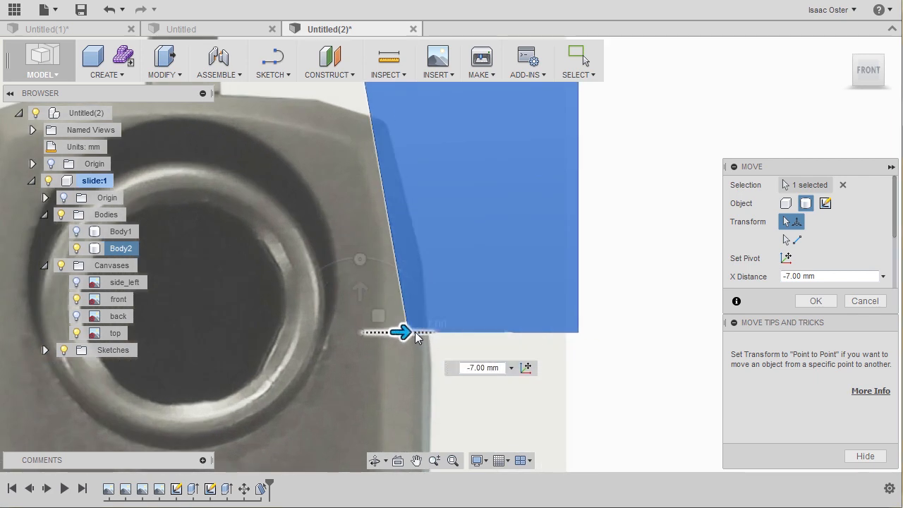
scroll(415, 329, "up", 1)
middle_click_drag(329, 158, 342, 270)
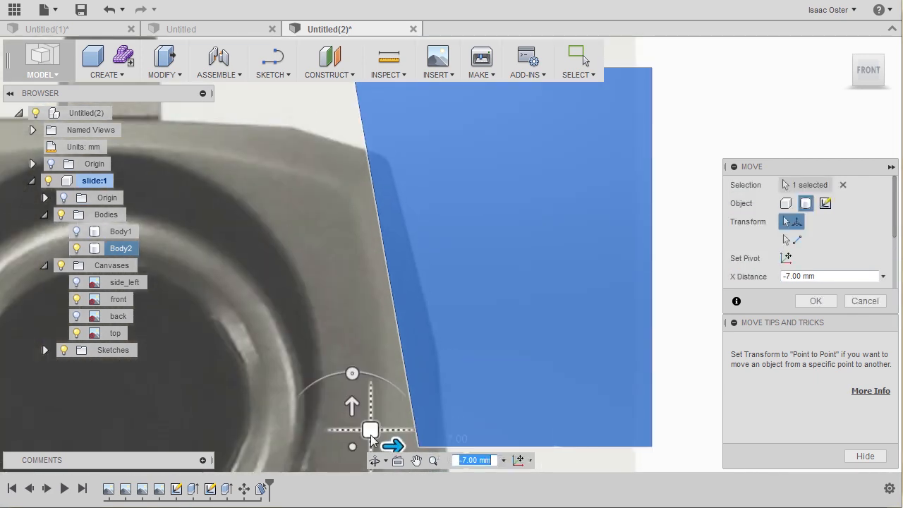
left_click_drag(396, 445, 411, 445)
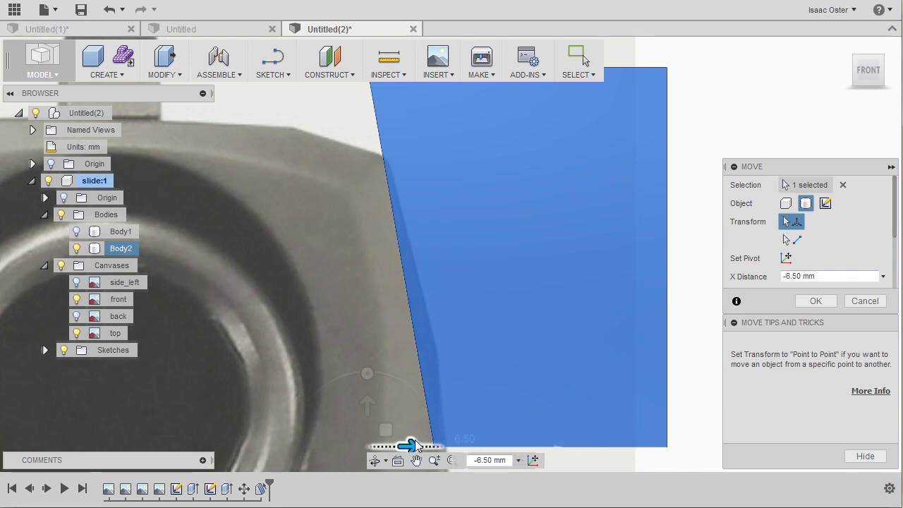
scroll(418, 444, "up", 1)
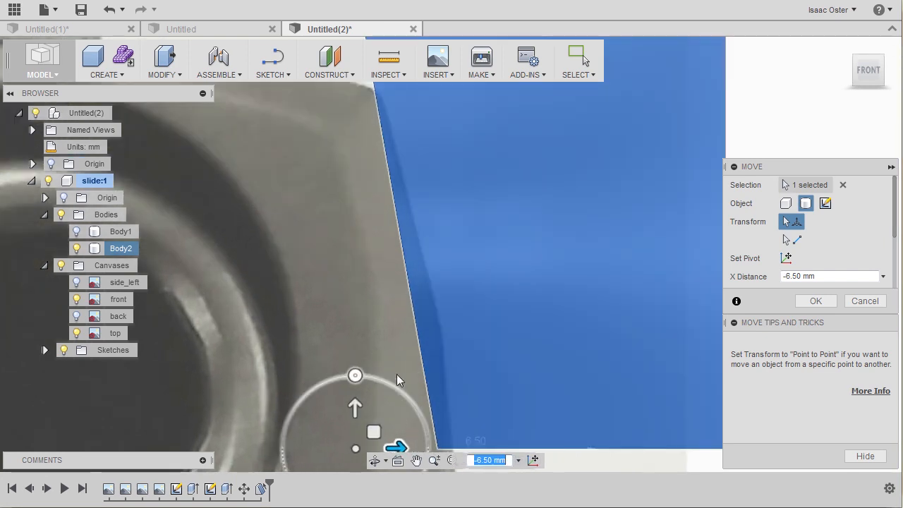
Step: Set Body2's X distance to -6 mm, check its fit against the slide's slanted side, and confirm the move
left_click_drag(398, 428, 414, 429)
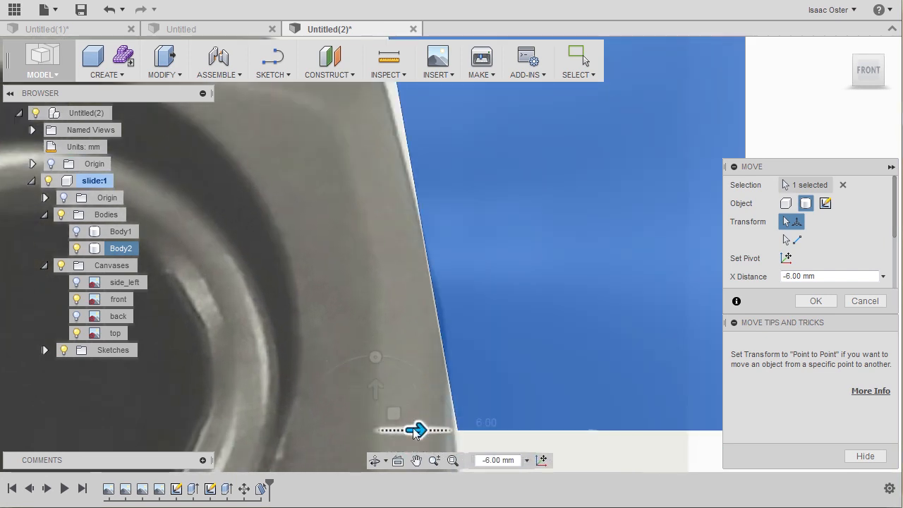
scroll(388, 324, "down", 2)
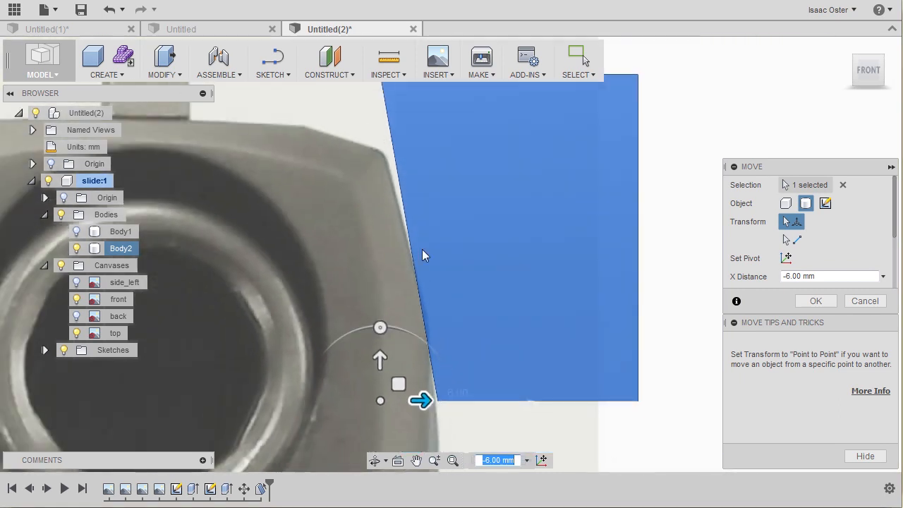
scroll(342, 207, "down", 1)
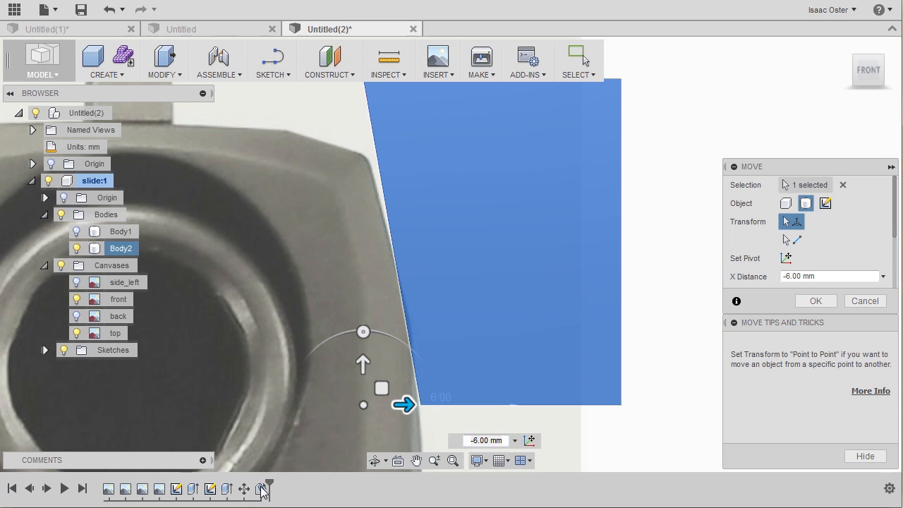
left_click(801, 304)
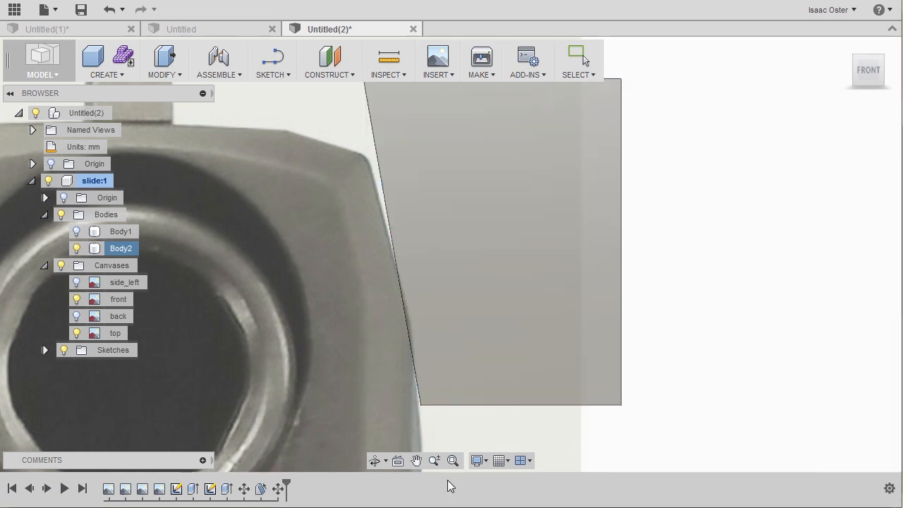
Step: Edit Body2's draft feature in the timeline, set its angle to -12 degrees, and confirm the change
right_click(260, 490)
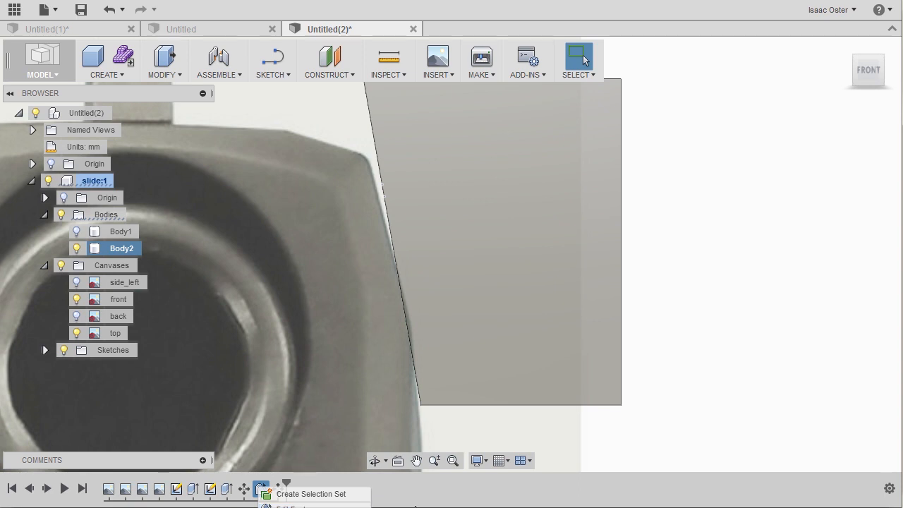
left_click(514, 501)
left_click_drag(505, 506, 508, 452)
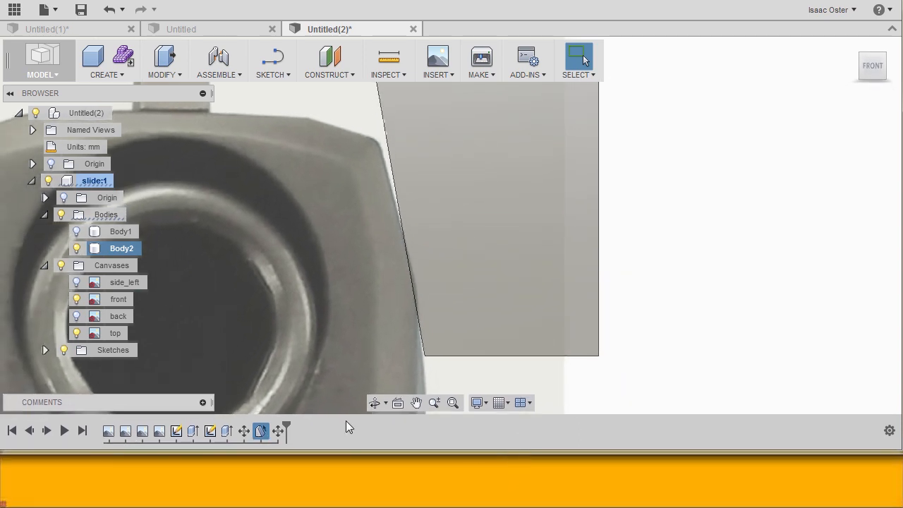
right_click(276, 430)
right_click(256, 428)
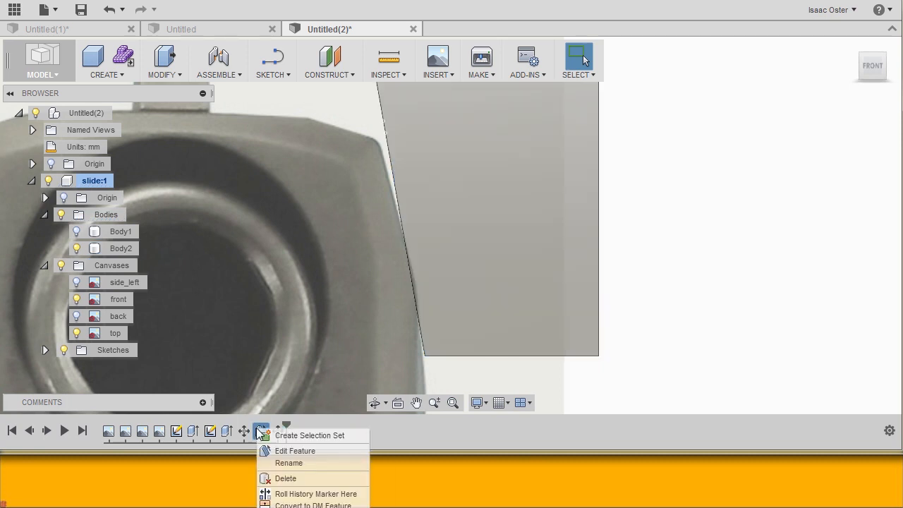
left_click(298, 450)
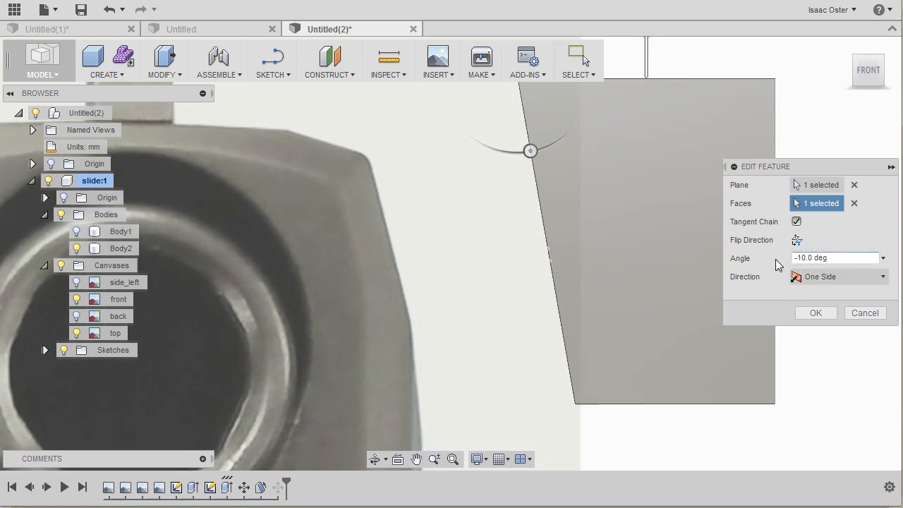
middle_click_drag(463, 186, 428, 195)
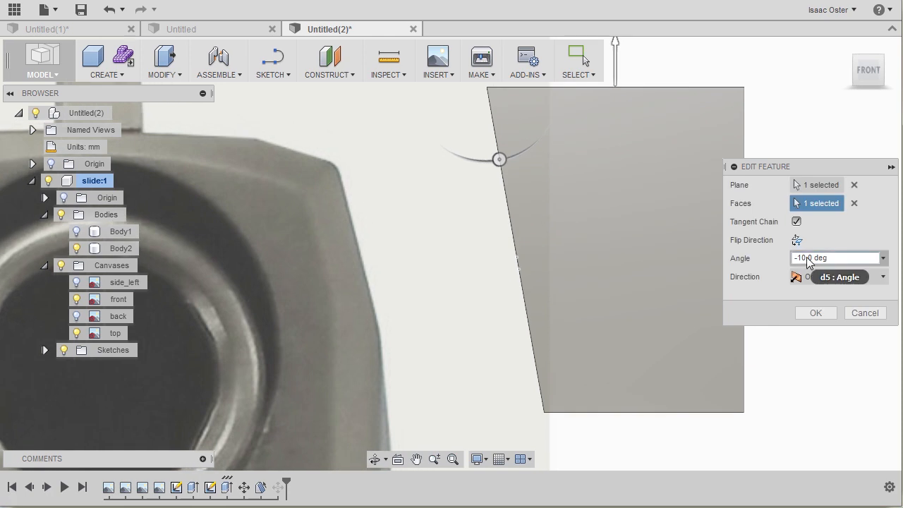
left_click(805, 259)
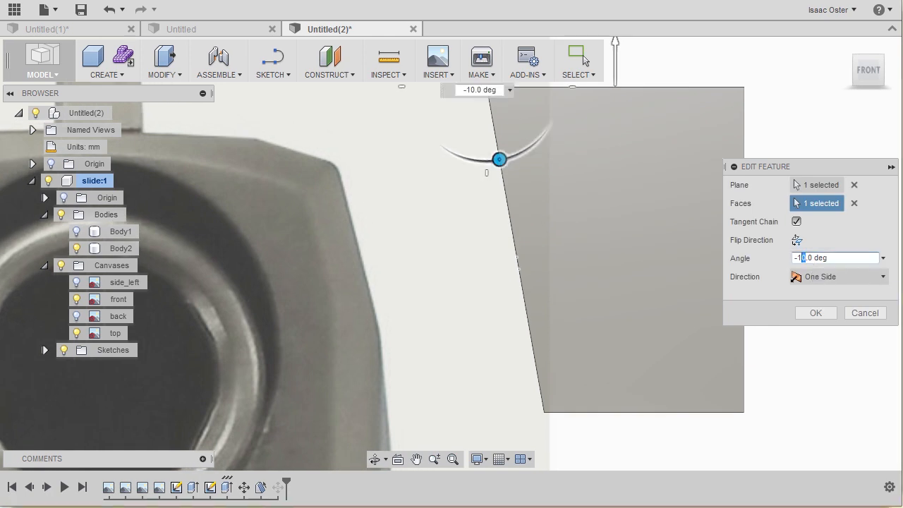
type("2")
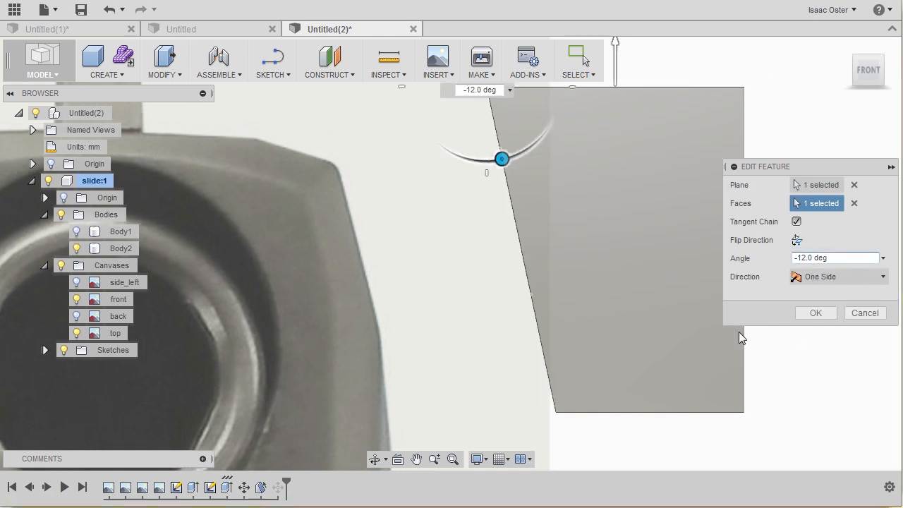
left_click(811, 313)
left_click(435, 251)
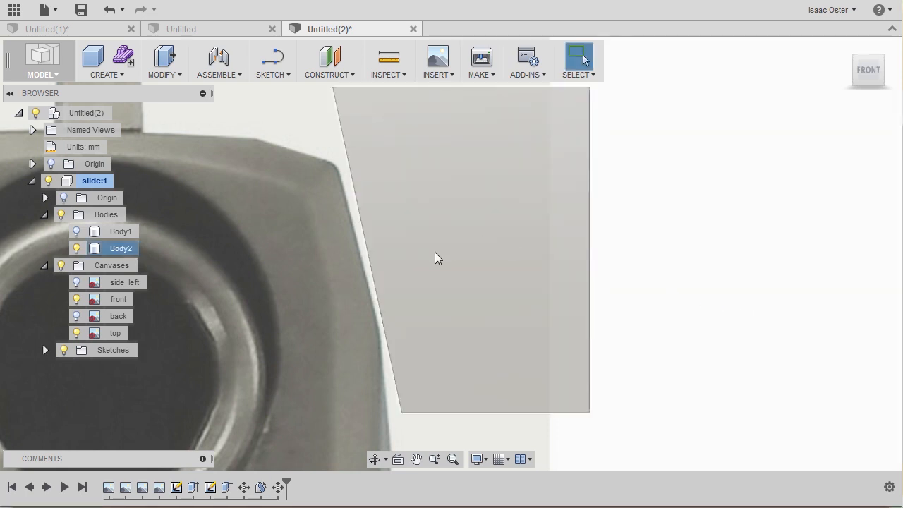
left_click(400, 413)
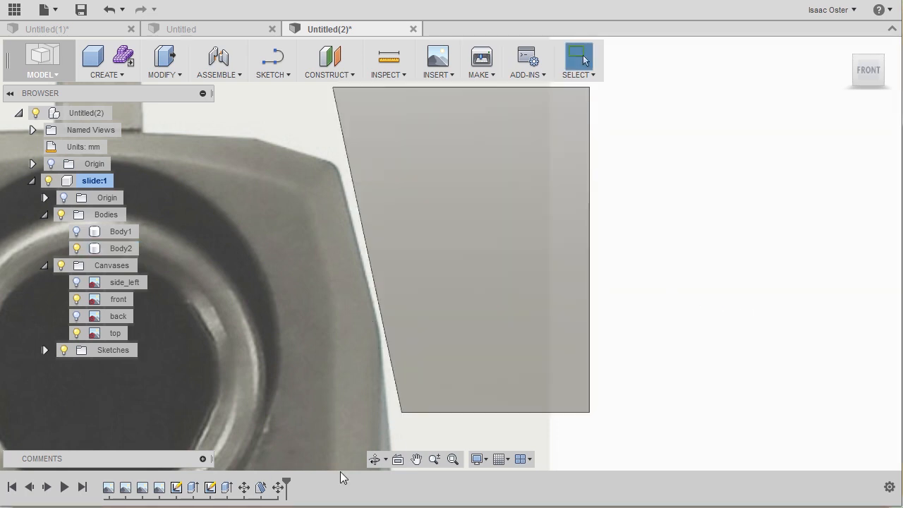
Step: Edit Body2's draft feature in the timeline to try an angle of -13 degrees against the slide's slanted side
double_click(260, 488)
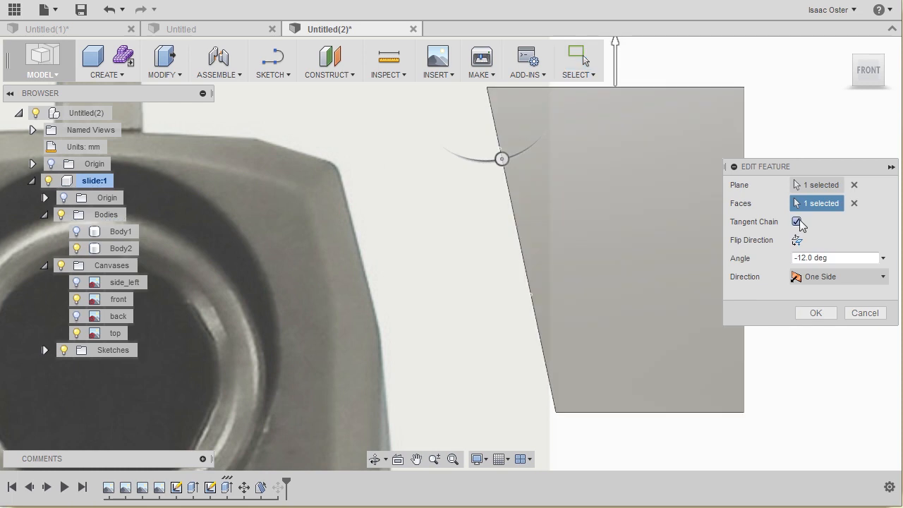
left_click(803, 258)
left_click(815, 315)
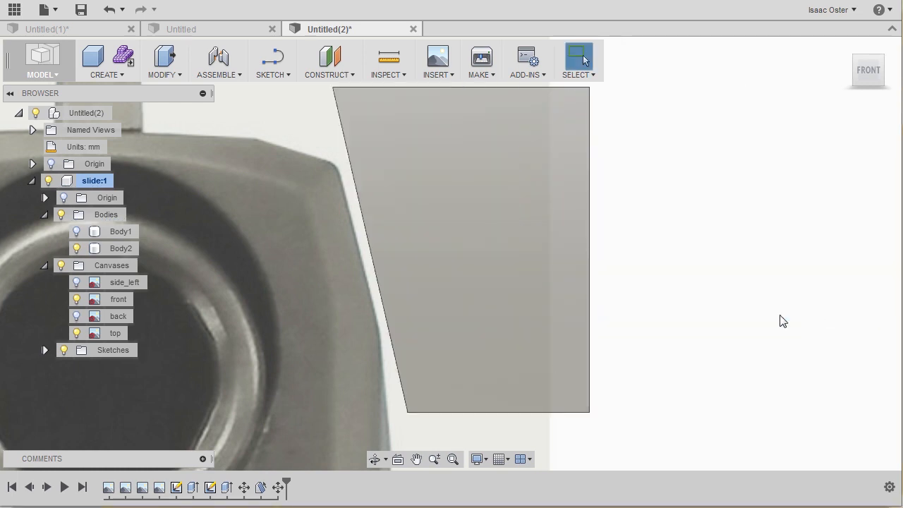
Step: Reopen Body2's draft feature, set its angle to -14 degrees, and confirm the edit
right_click(261, 487)
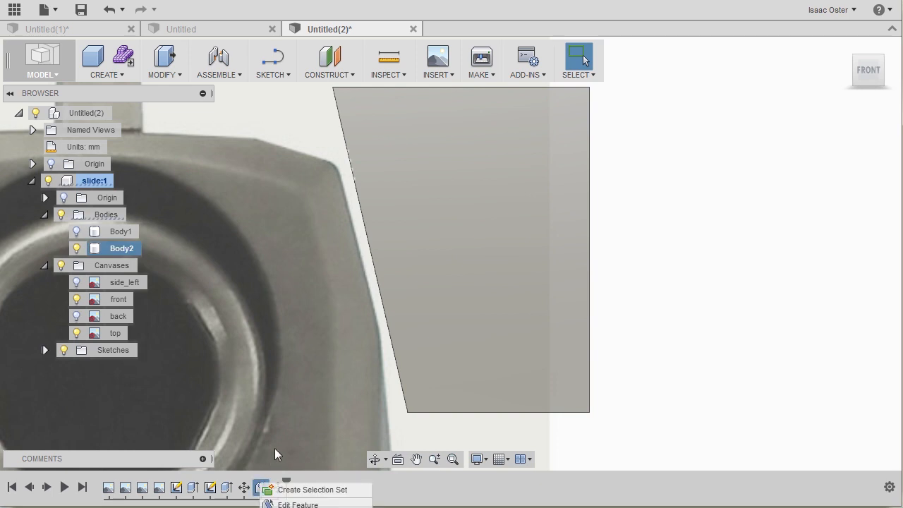
left_click(303, 502)
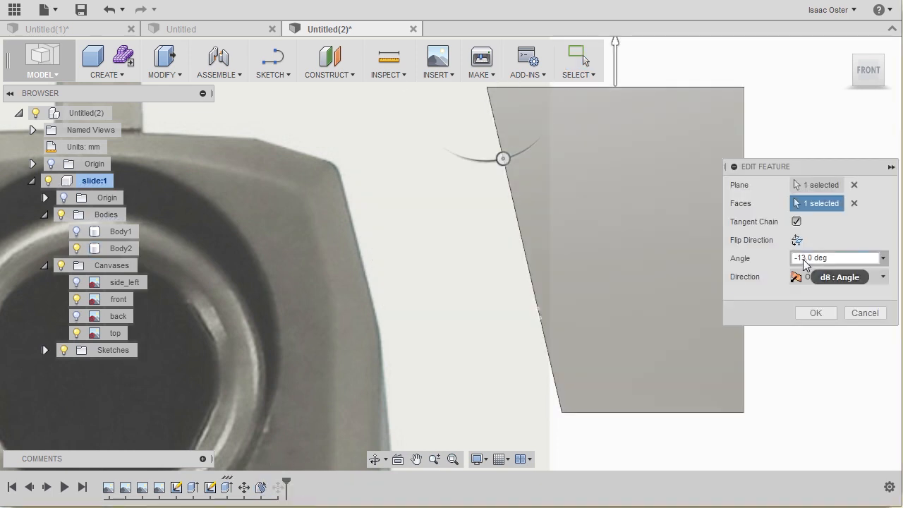
left_click(805, 258)
type("4")
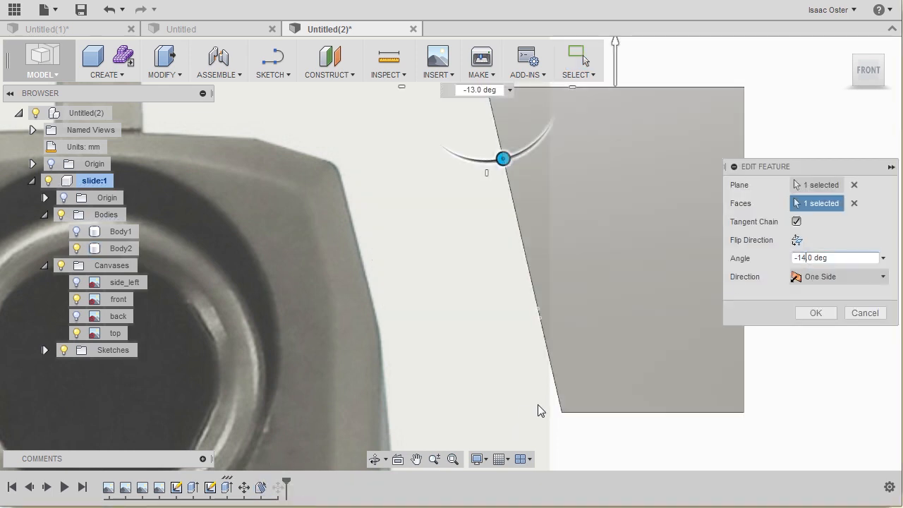
left_click(815, 312)
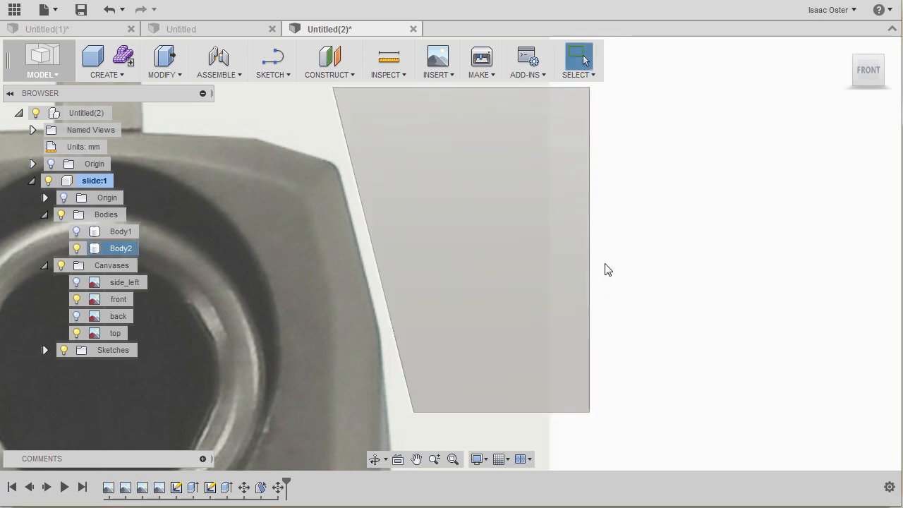
scroll(647, 249, "down", 2)
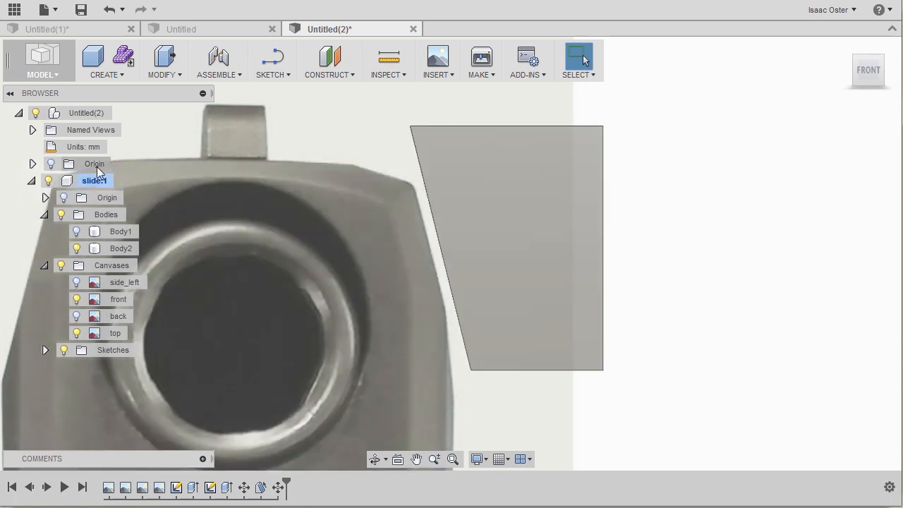
left_click(93, 180)
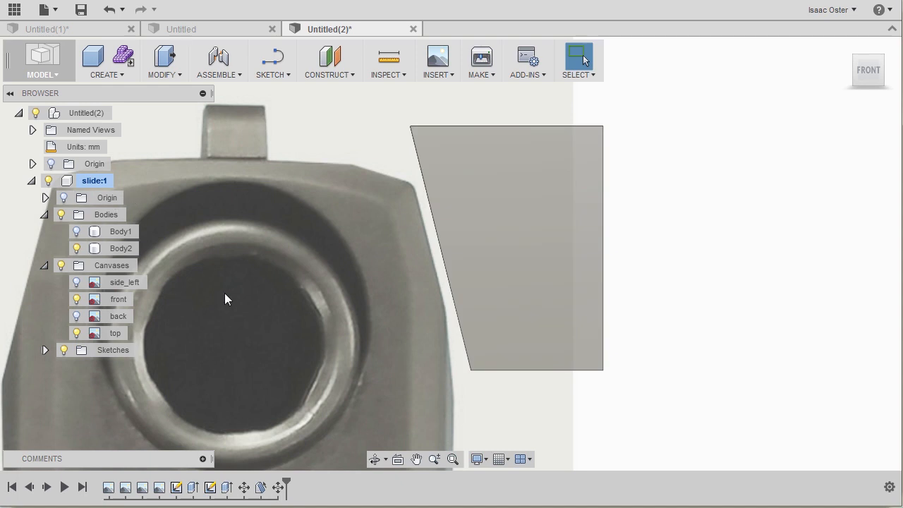
middle_click_drag(345, 314, 410, 297)
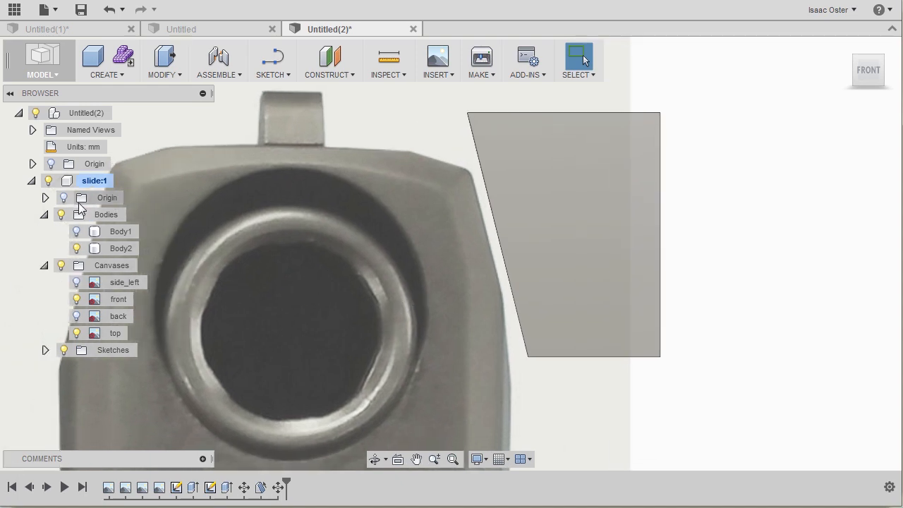
scroll(382, 366, "down", 3)
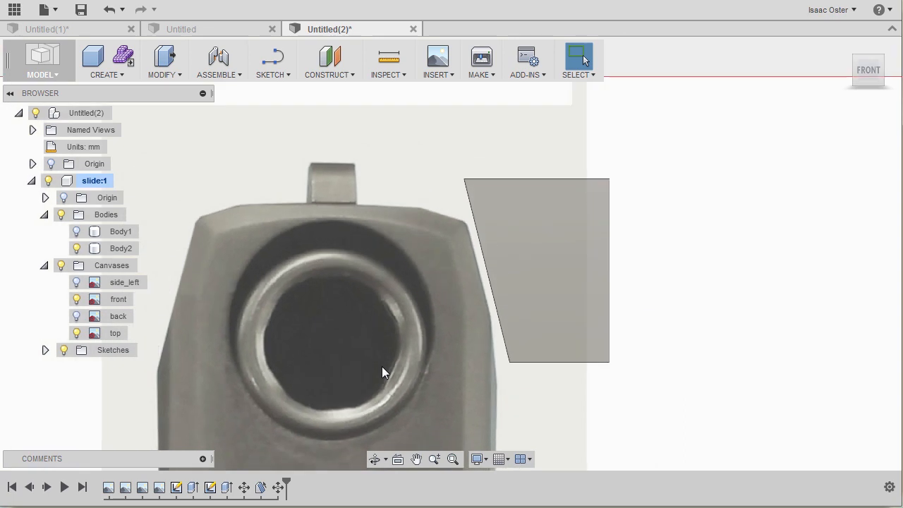
scroll(512, 335, "up", 4)
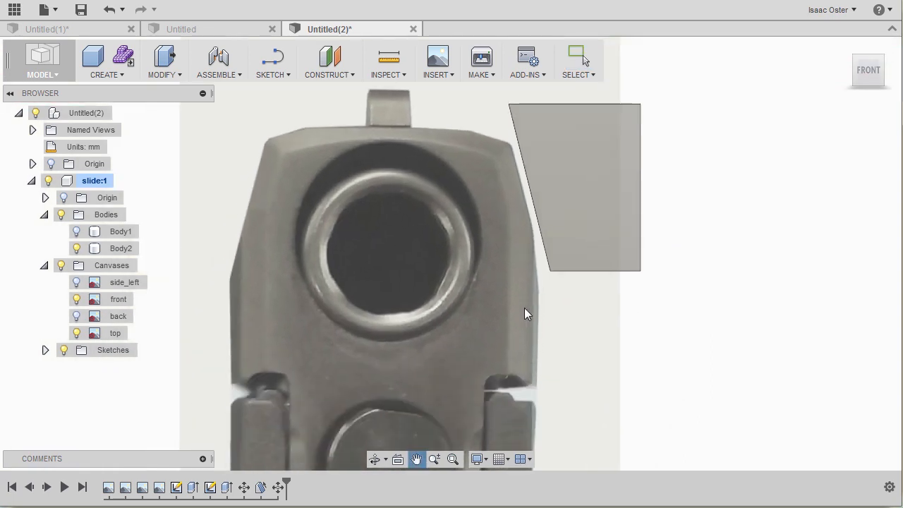
middle_click_drag(508, 307, 430, 362)
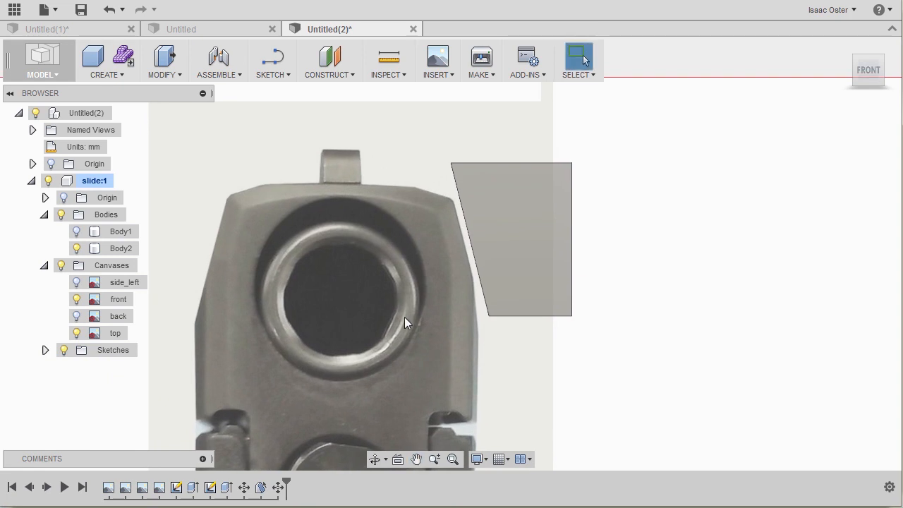